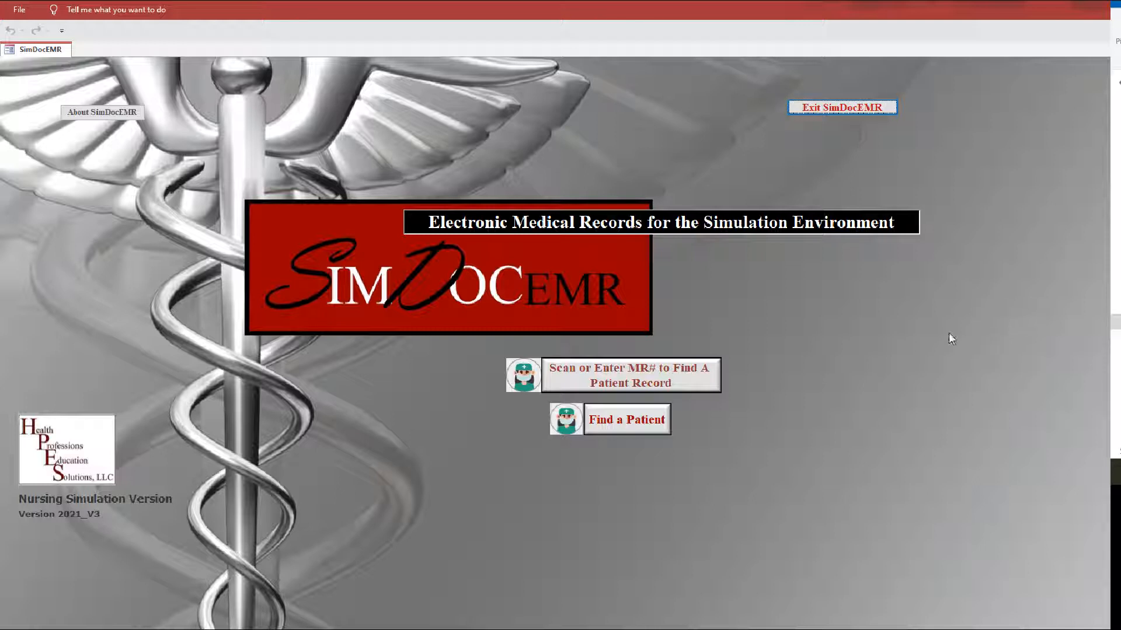
- Look up a patient record by entering its medical record number, and close the lookup form
click(607, 384)
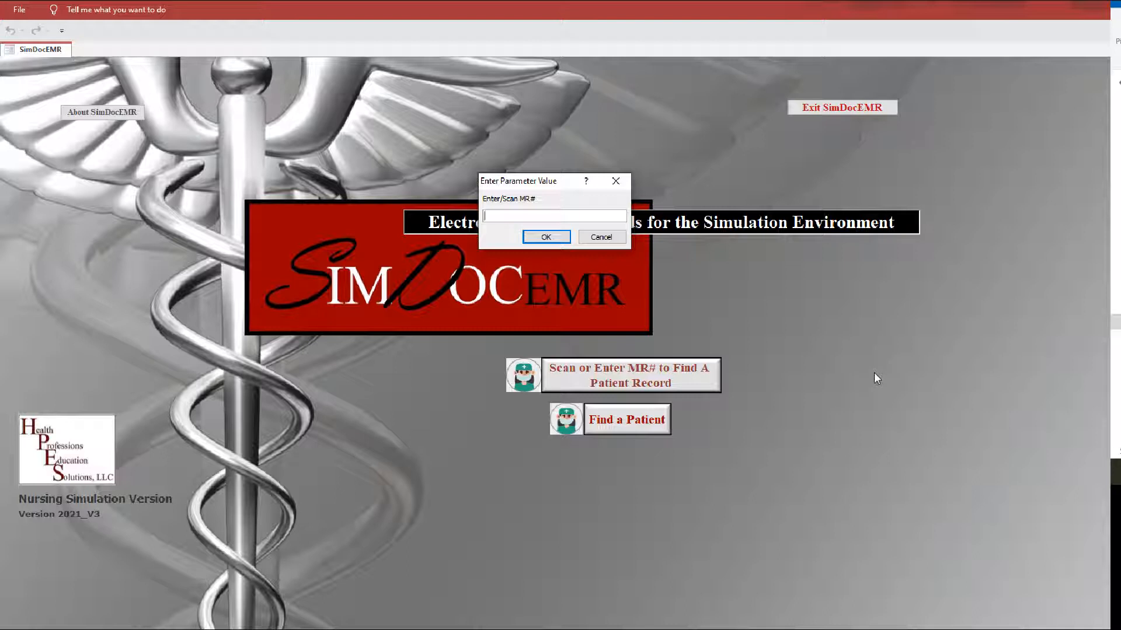
text(60606118)
key(Return)
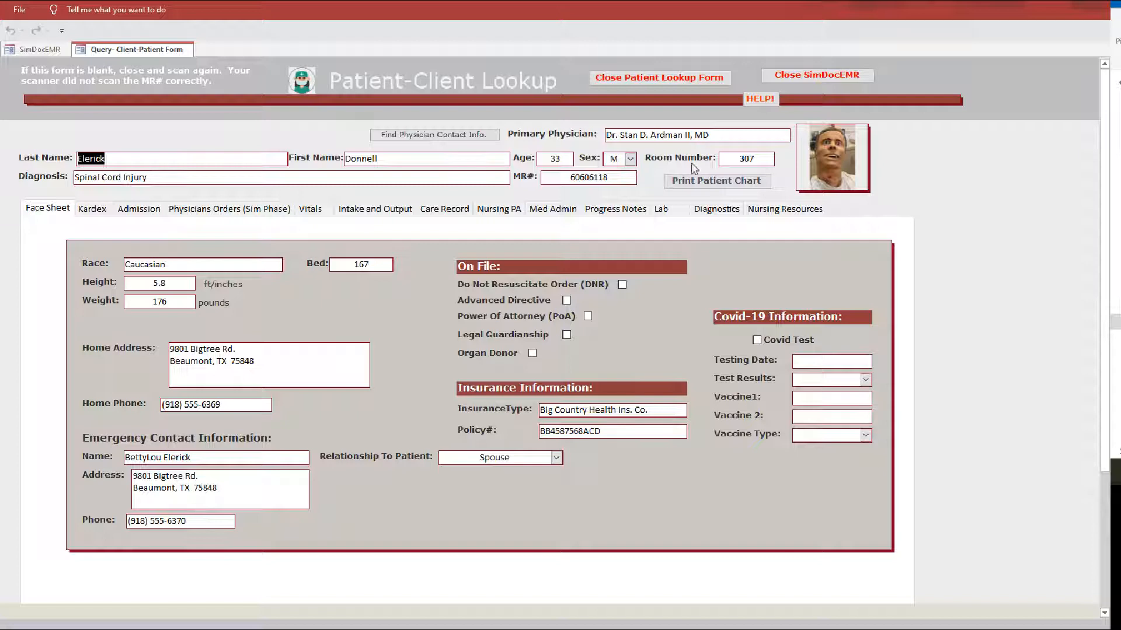
click(665, 84)
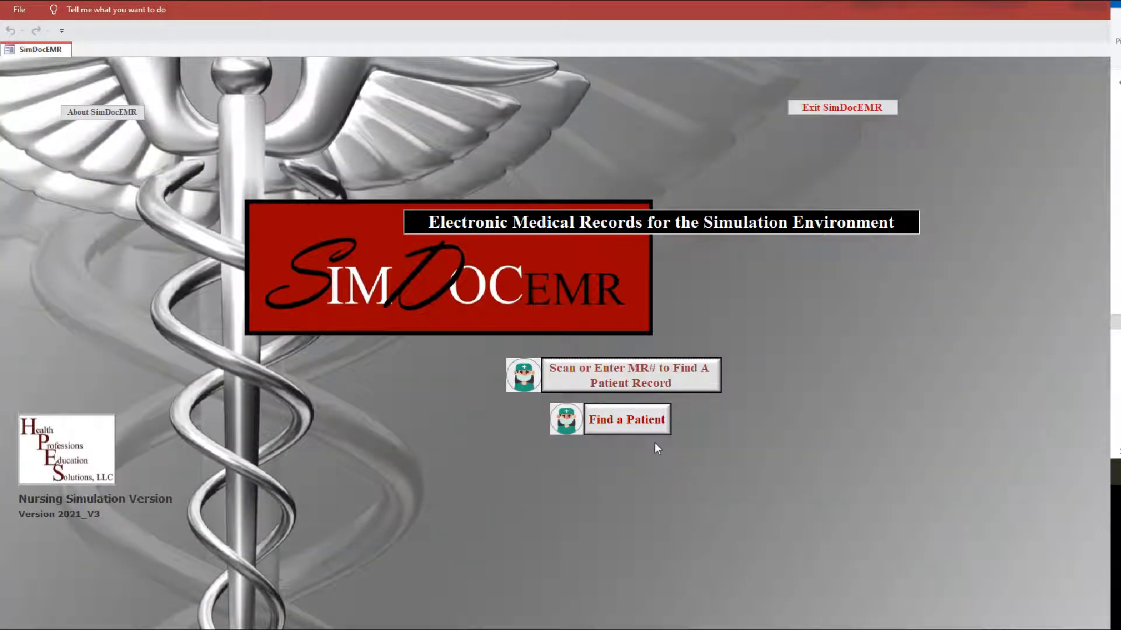
- Find the patient diagnosed with Spinal Cord Injury in the patient list and open that patient's record
click(635, 425)
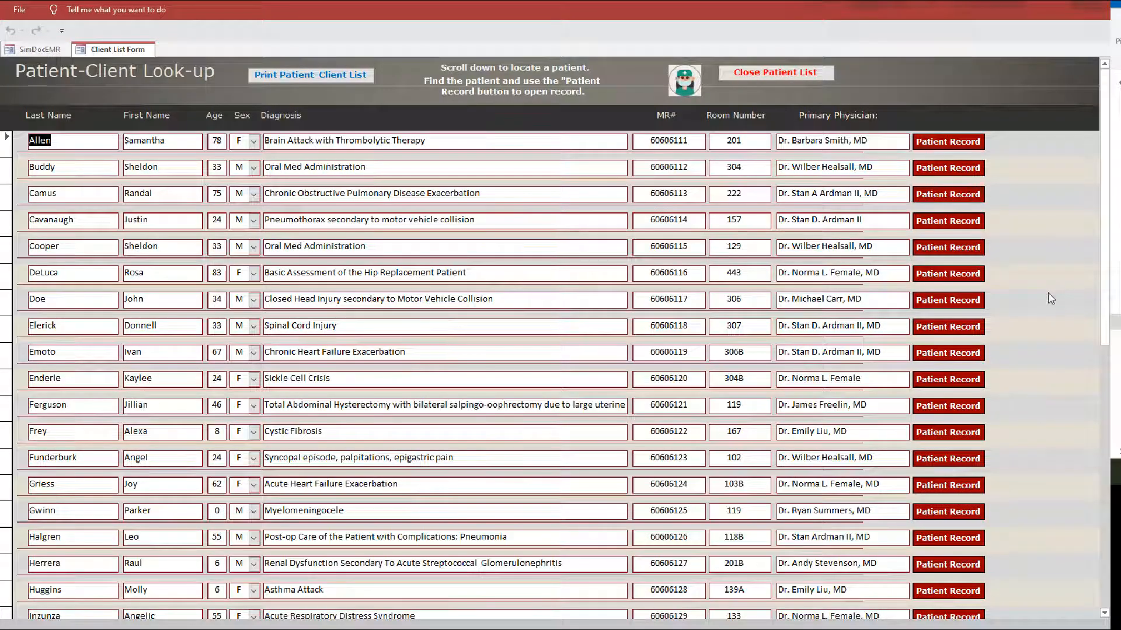
scroll(1044, 285, down, 4)
scroll(1041, 286, down, 1)
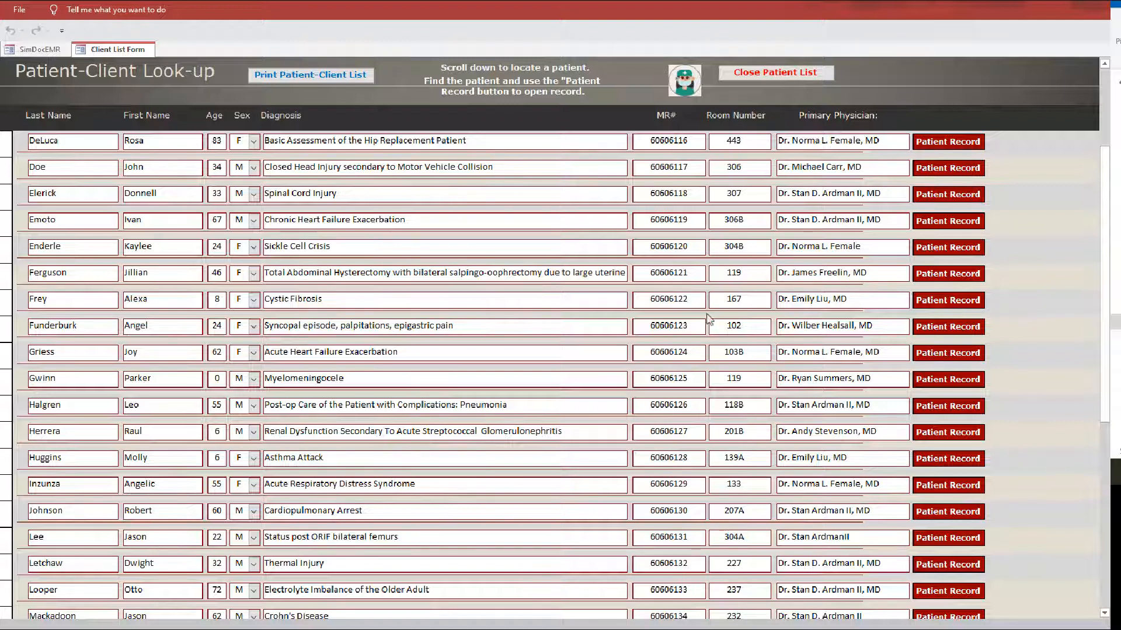
click(943, 195)
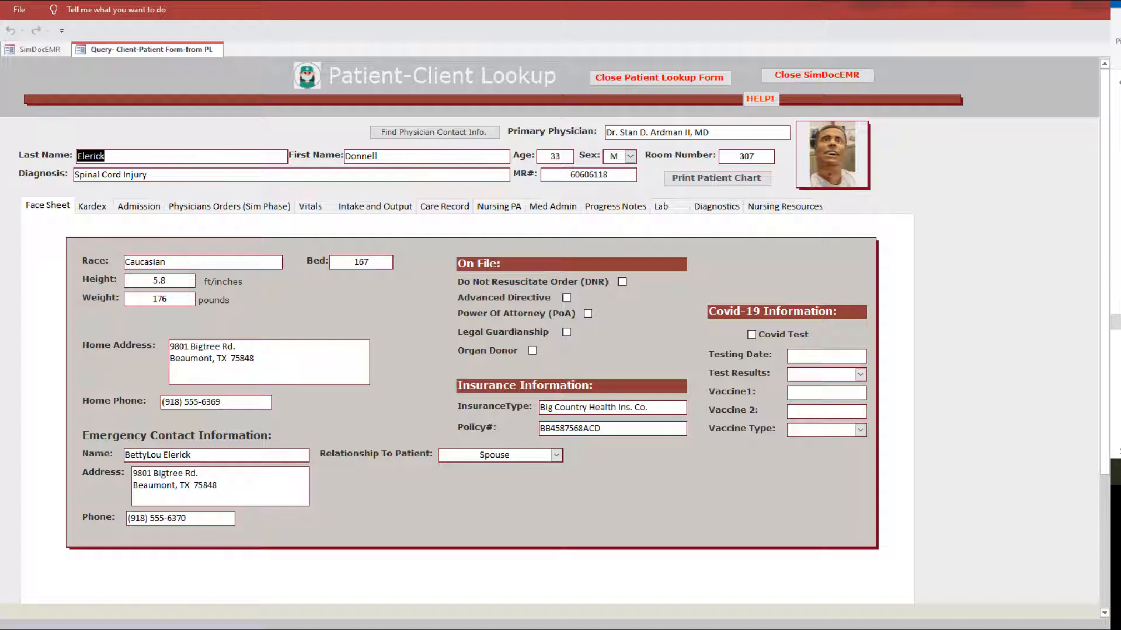
- Review the patient's Face Sheet, Kardex and Admission information
click(98, 207)
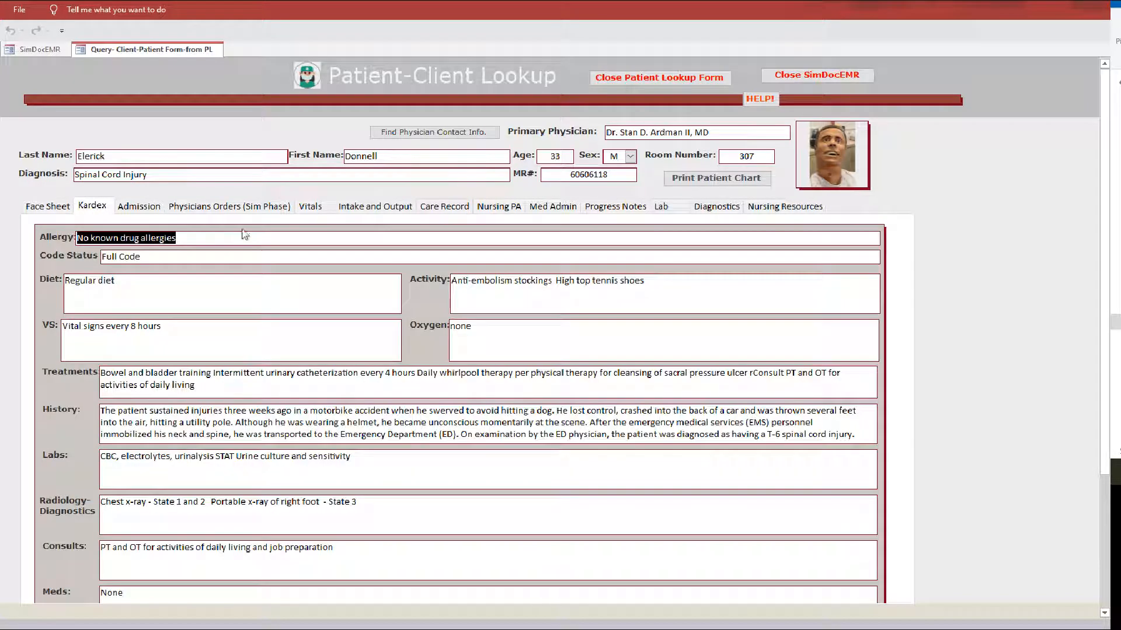
click(138, 208)
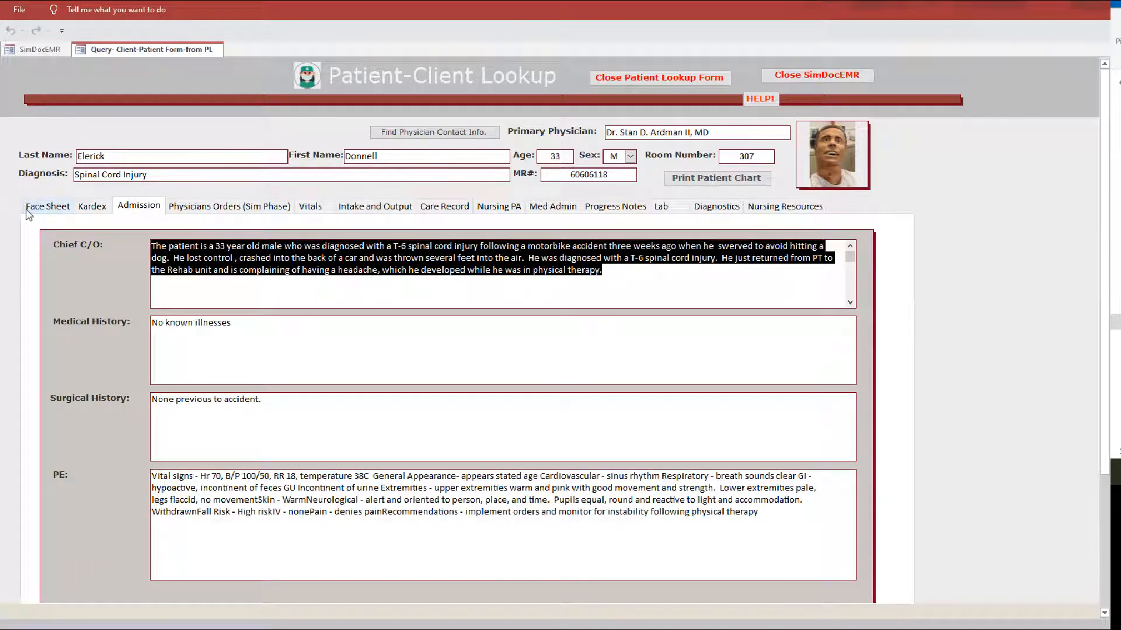
click(47, 209)
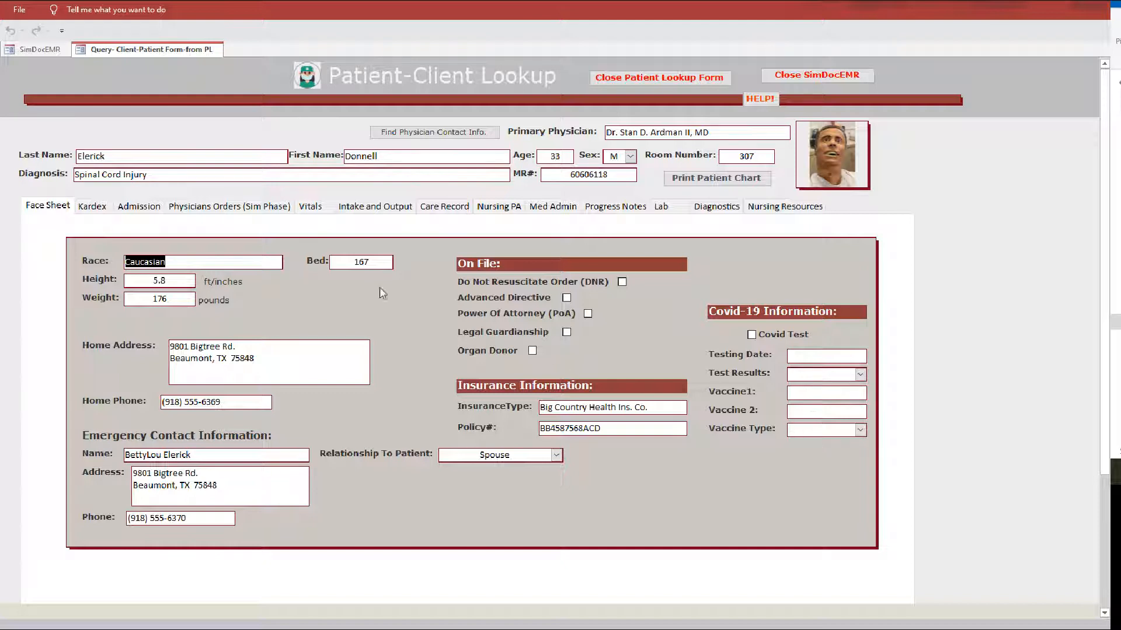
click(94, 209)
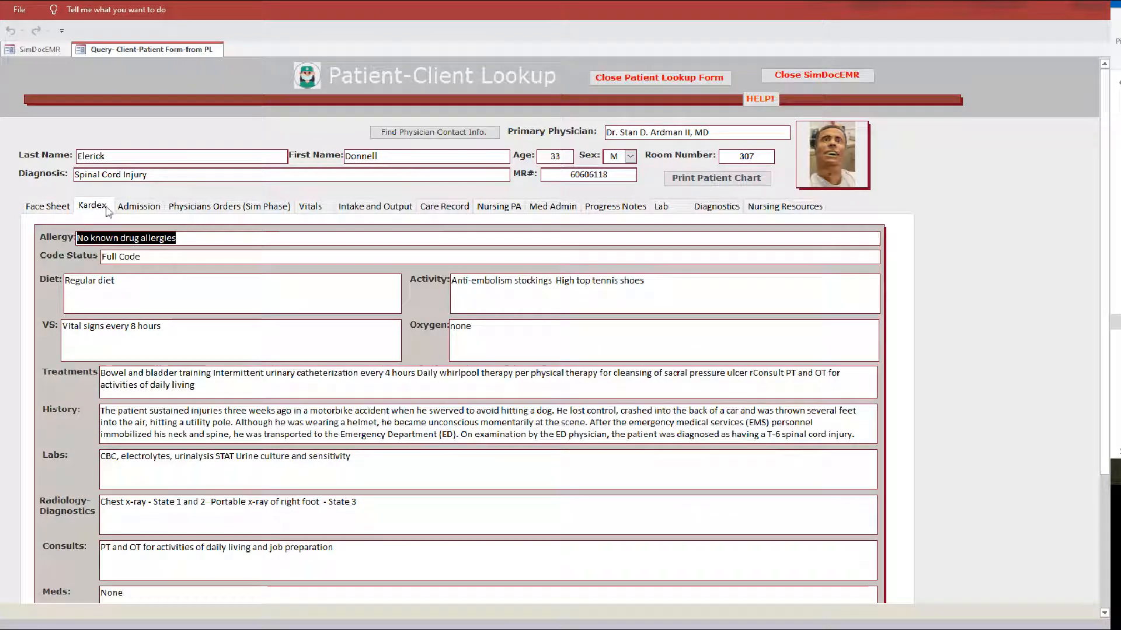
click(139, 207)
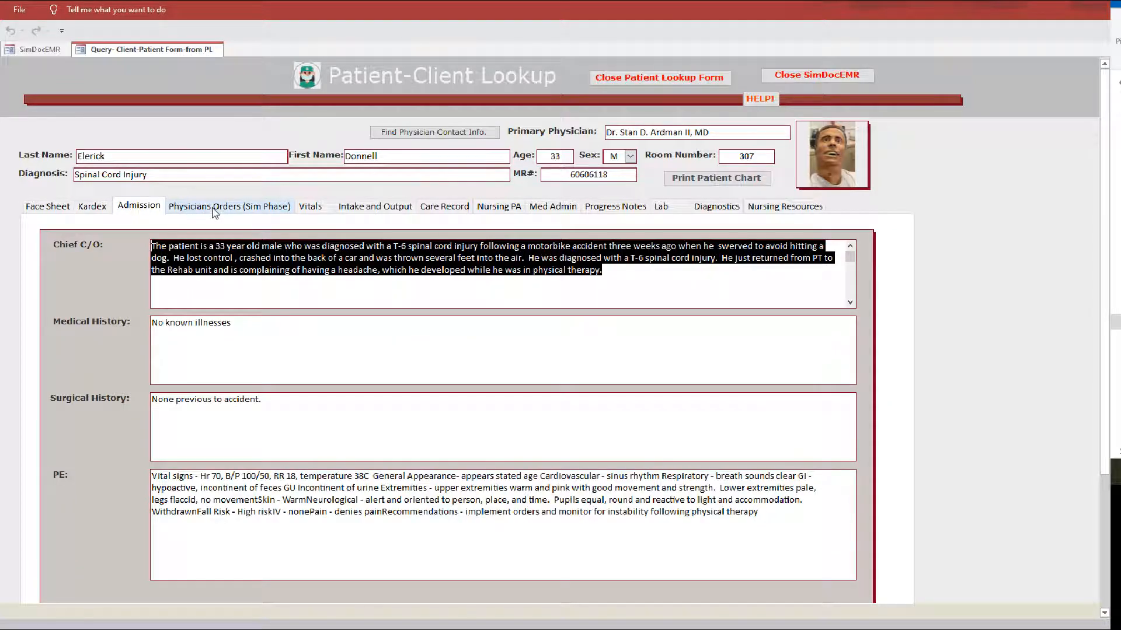
- Look through the patient's Vitals, Intake and Output, Care Record and Nursing PA sections
click(316, 211)
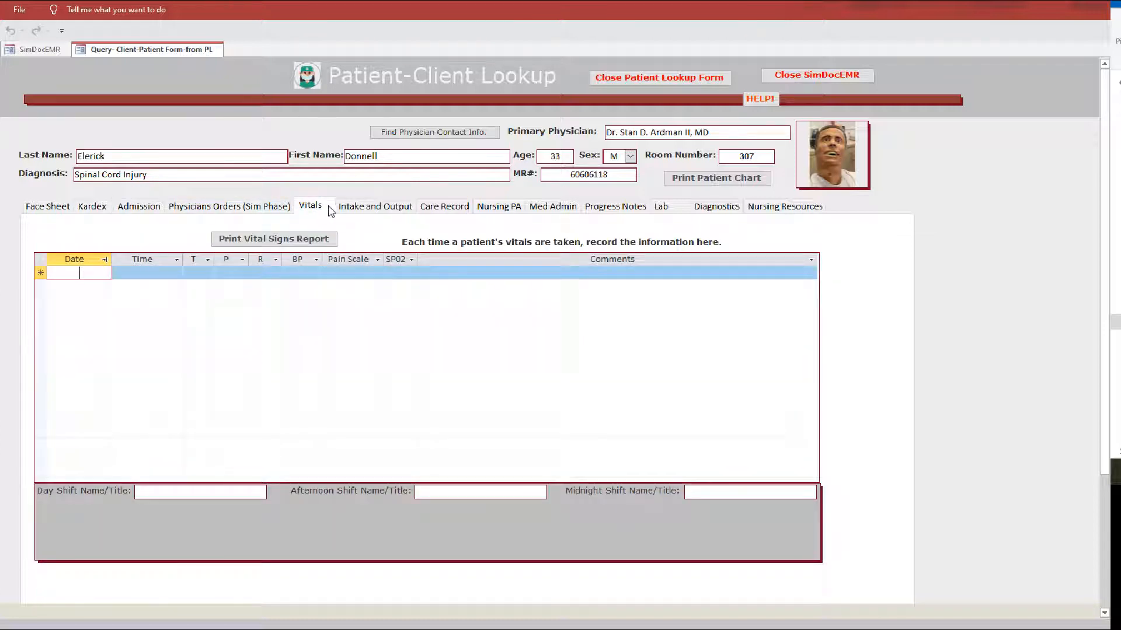
click(384, 209)
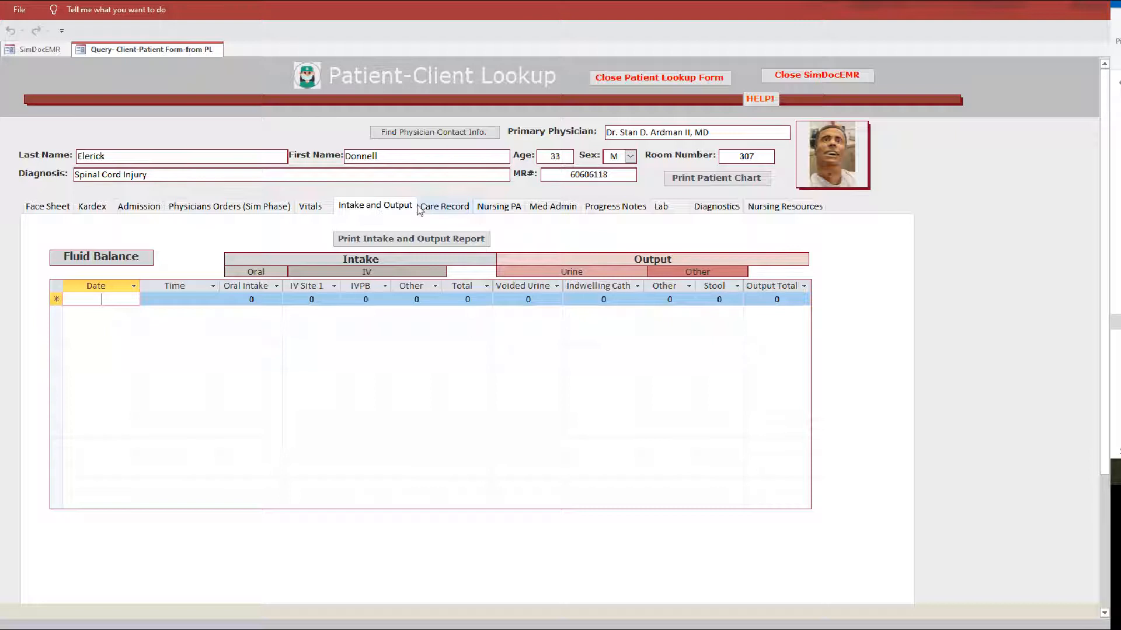
click(460, 211)
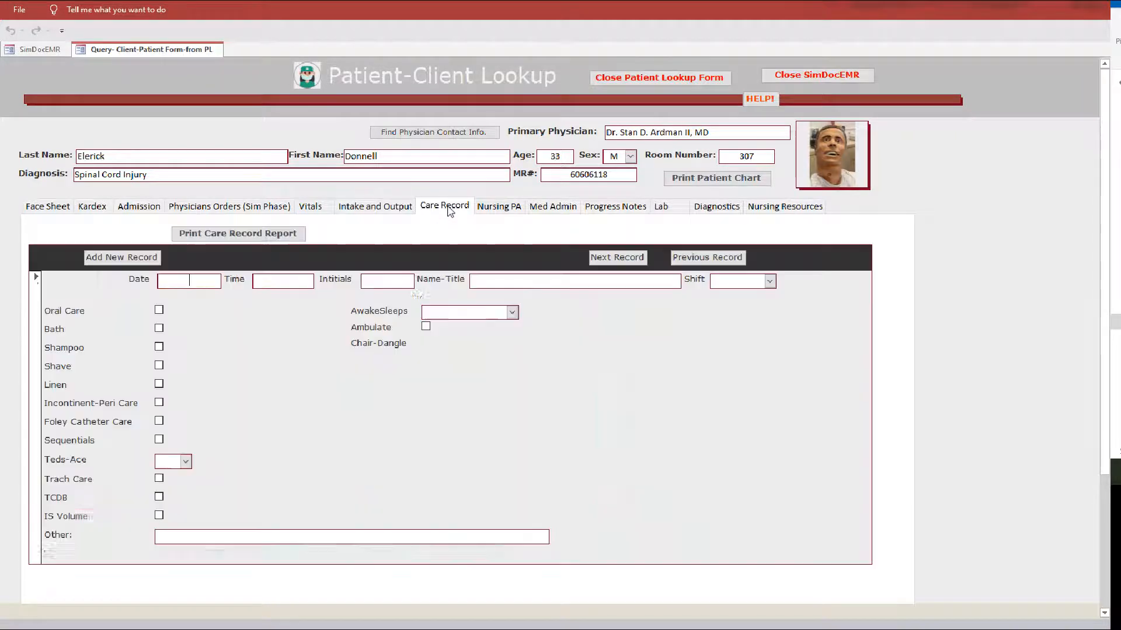
click(500, 208)
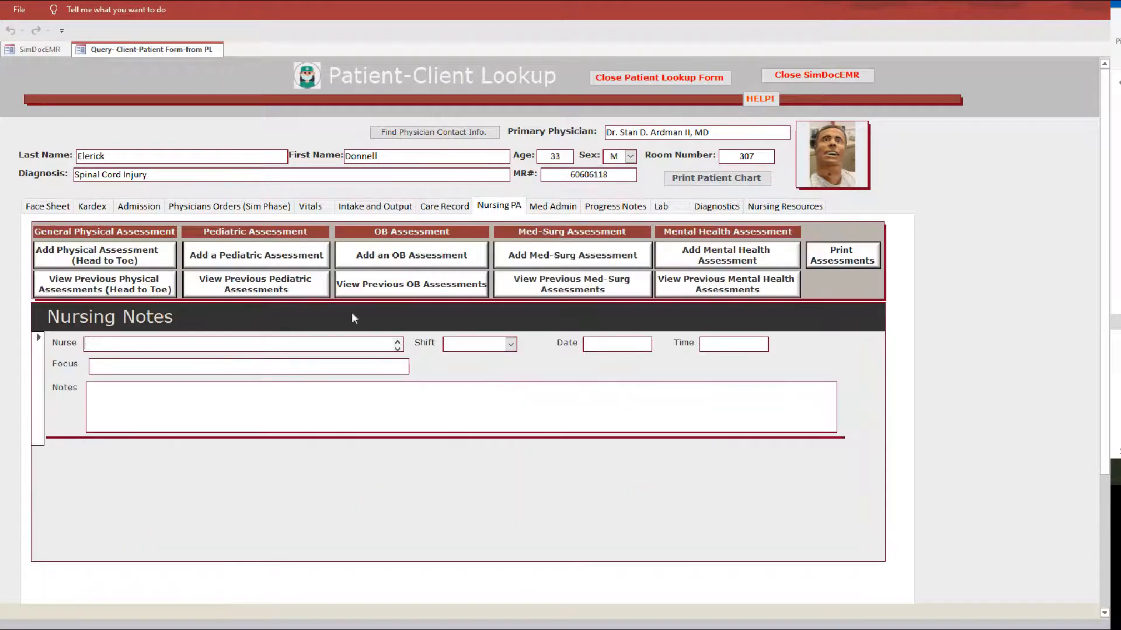
- View the blank Head to Toe, Pediatric and OB assessment forms one after another, closing each without entries
click(103, 255)
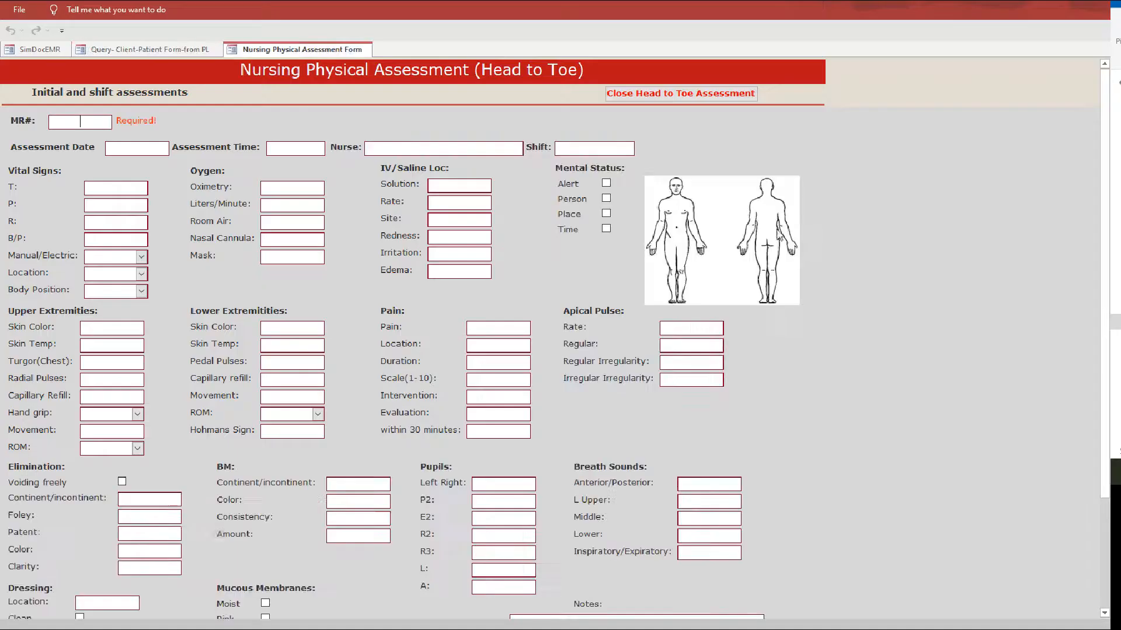
click(718, 96)
click(245, 260)
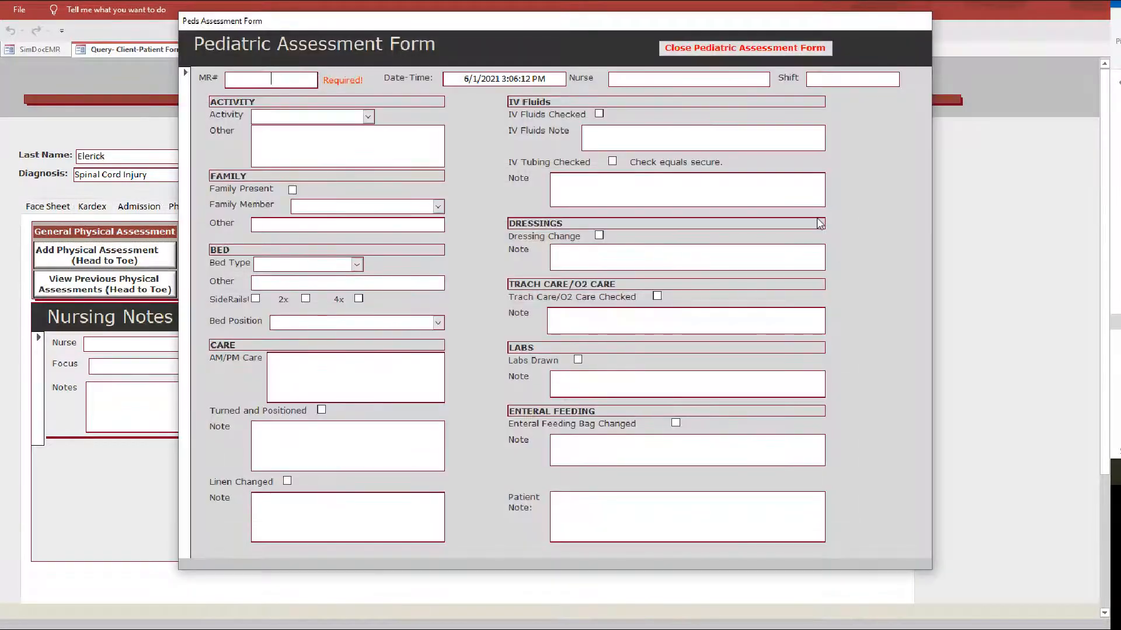
click(721, 47)
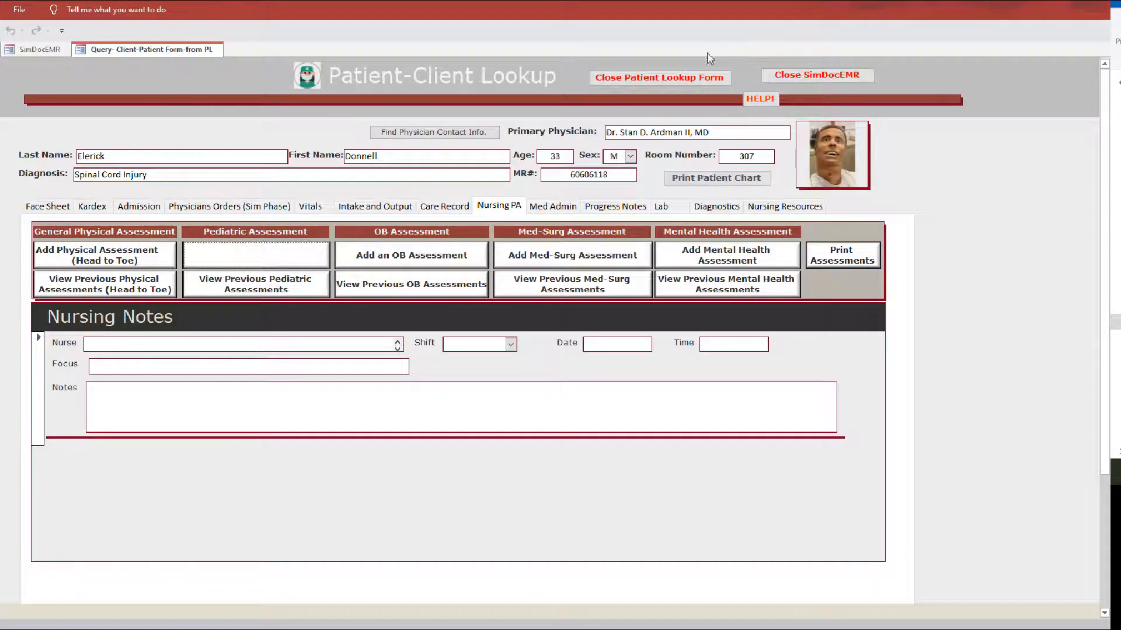
click(398, 255)
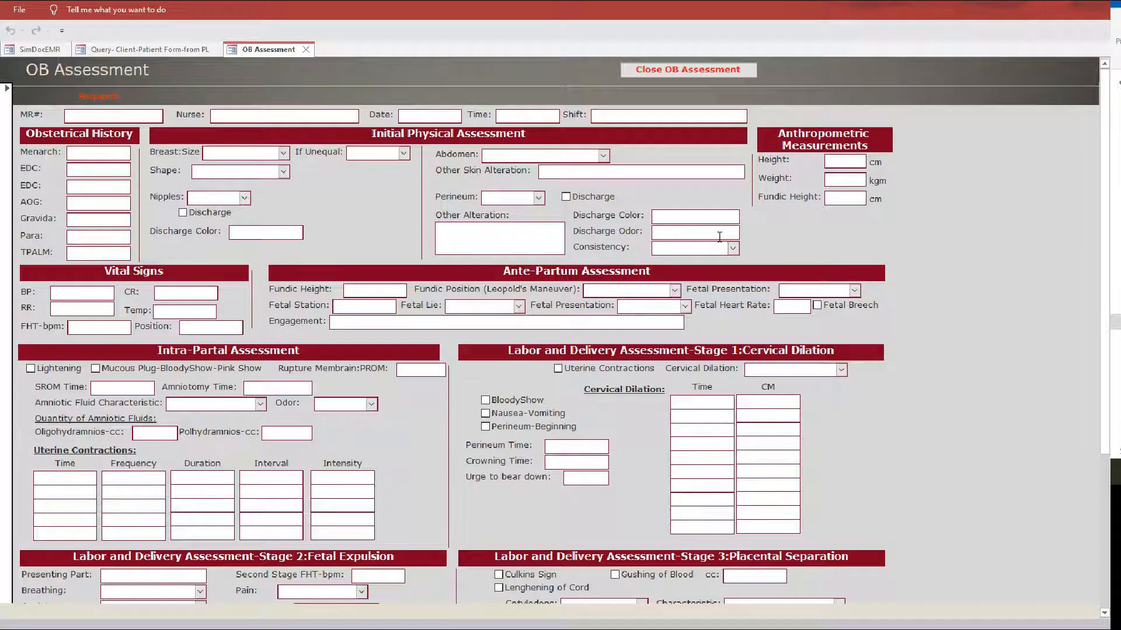
click(663, 71)
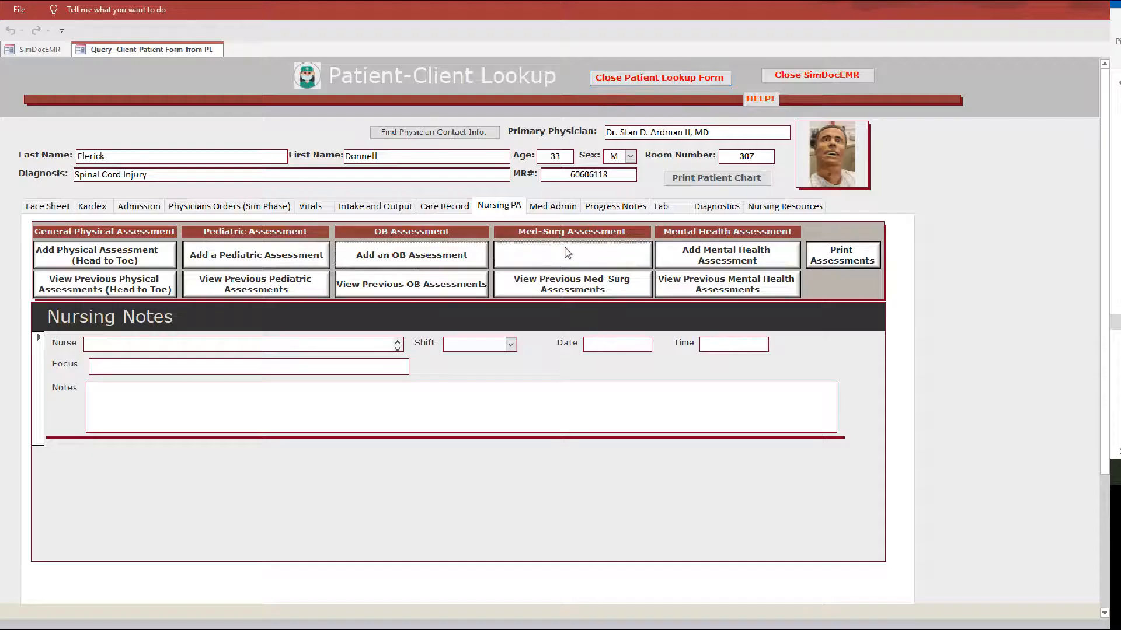
- View the blank Med-Surg and Mental Health assessment forms, closing each without entries
click(569, 251)
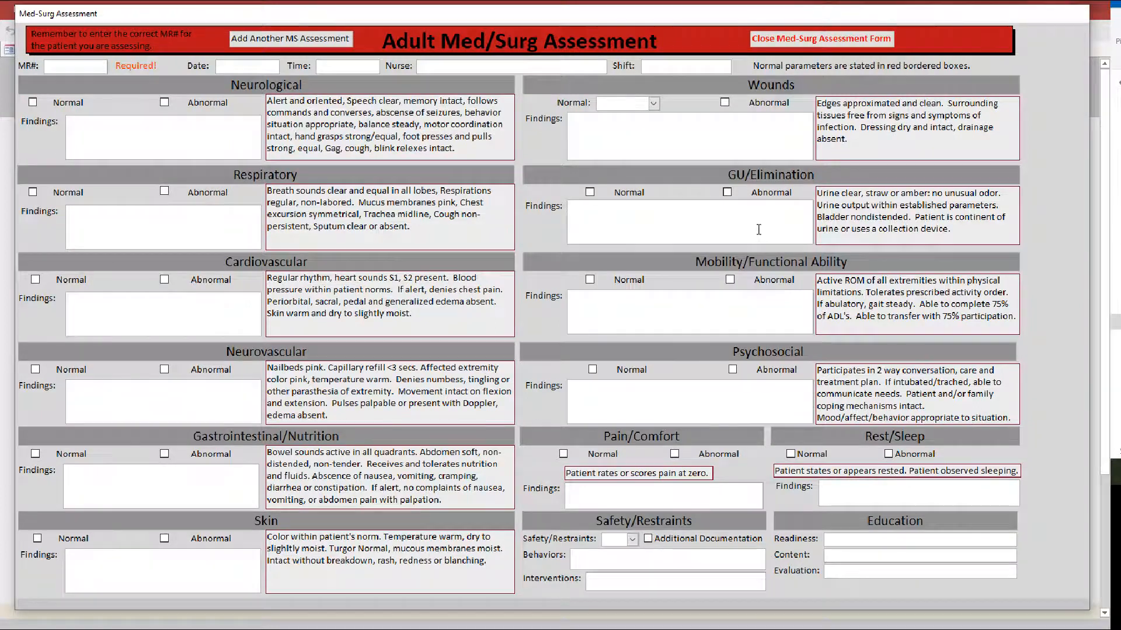
click(795, 39)
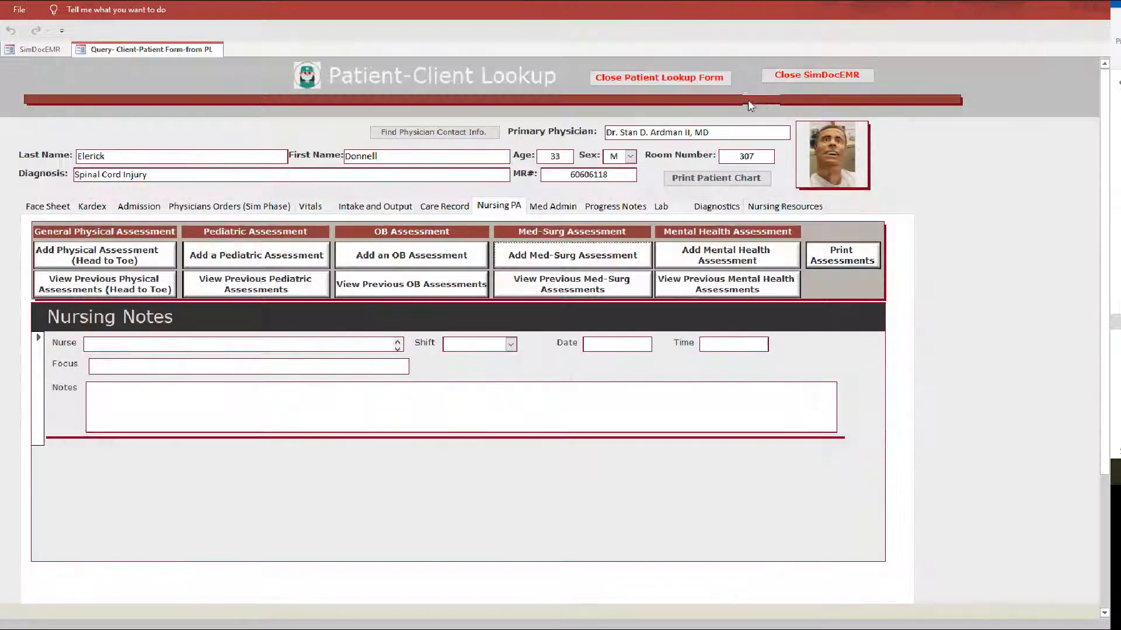
click(727, 256)
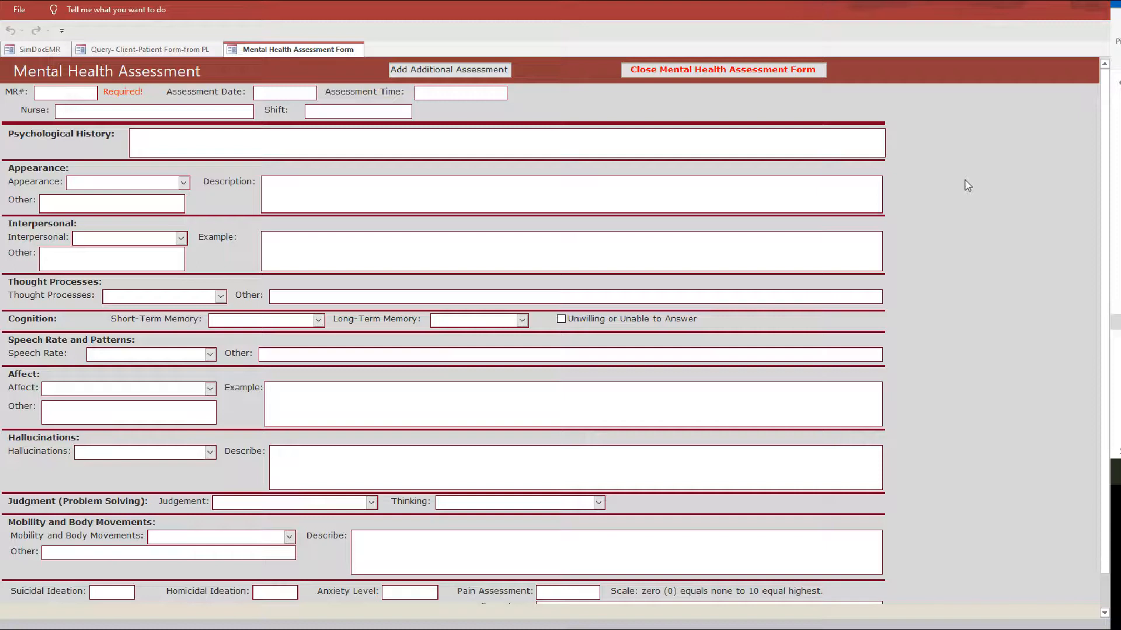
click(722, 71)
click(108, 283)
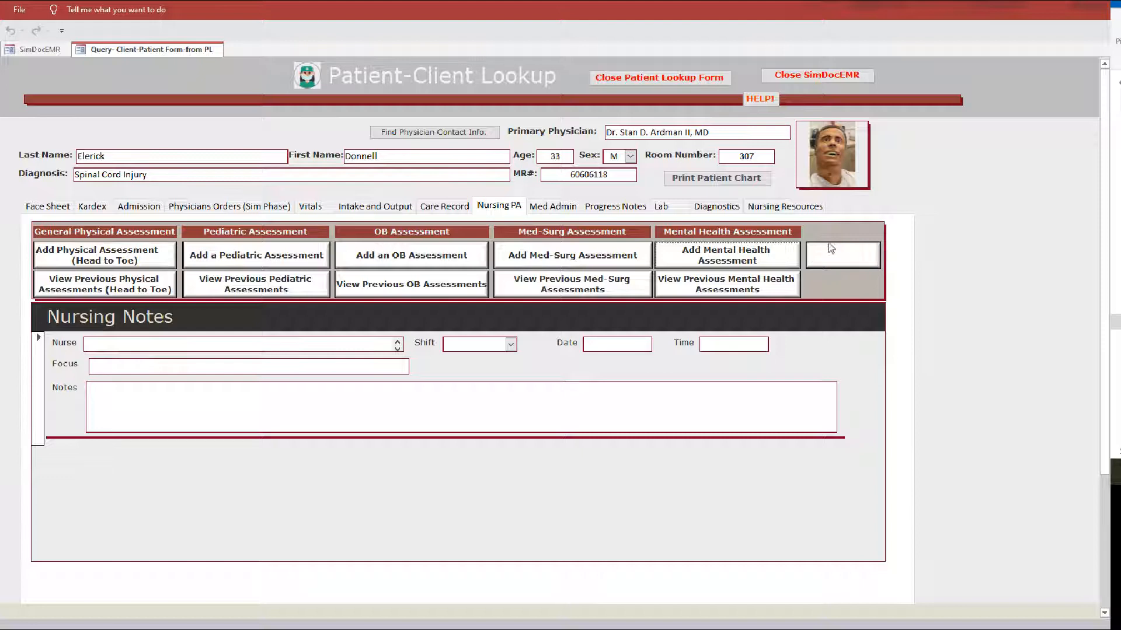
- Review the physician's medication orders and the medication choices for a new administration entry without selecting one
click(545, 208)
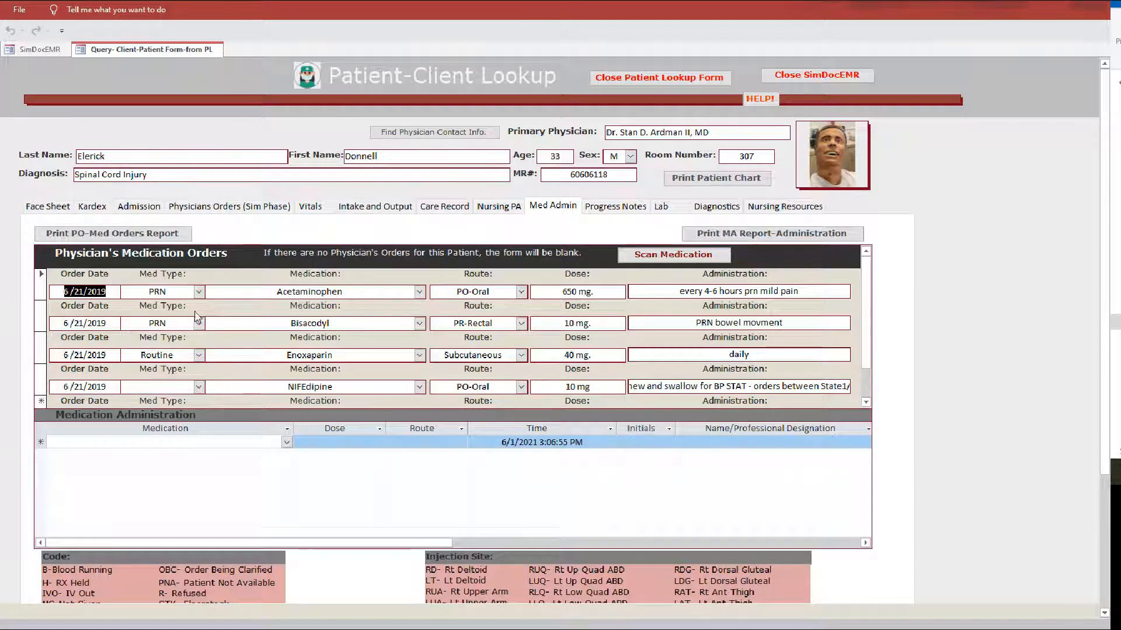
scroll(246, 293, down, 1)
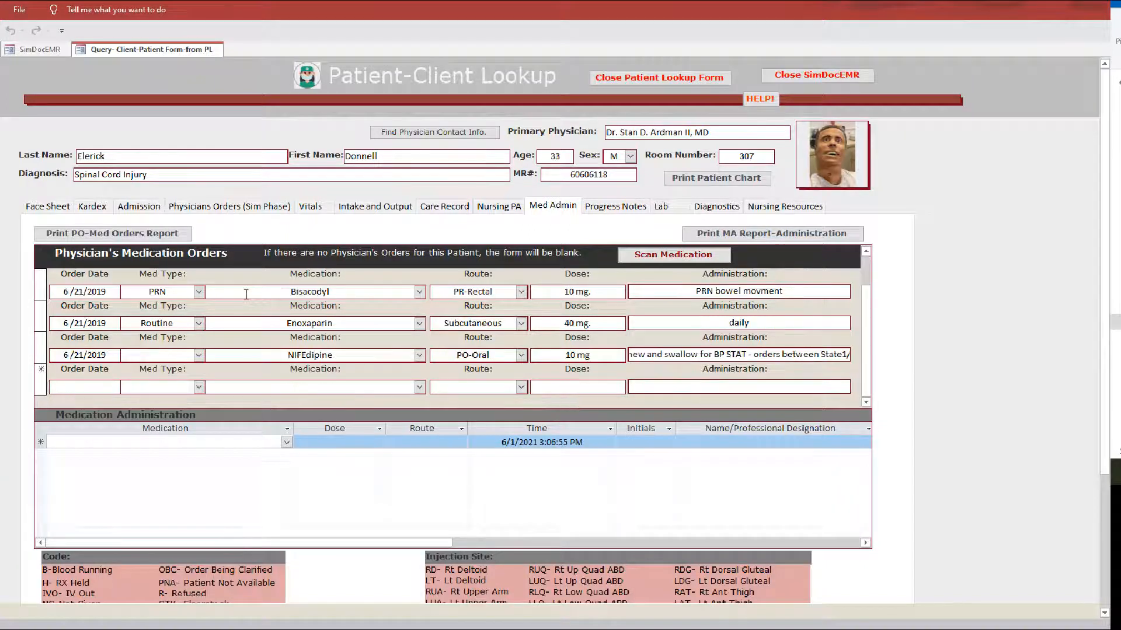
scroll(245, 294, up, 1)
click(193, 442)
click(286, 443)
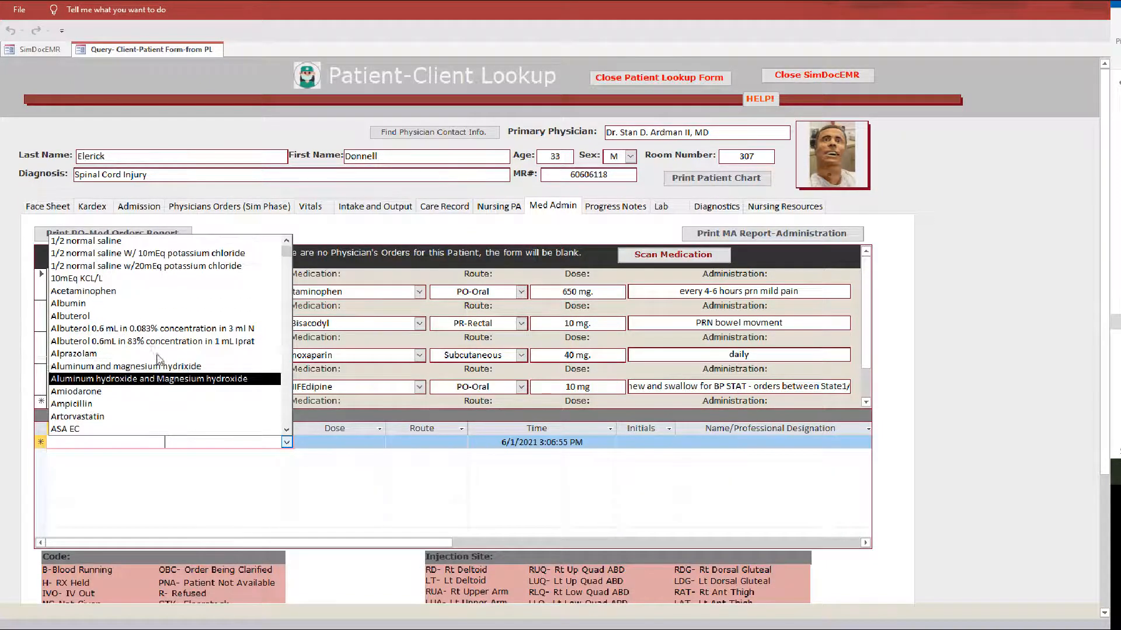
click(461, 458)
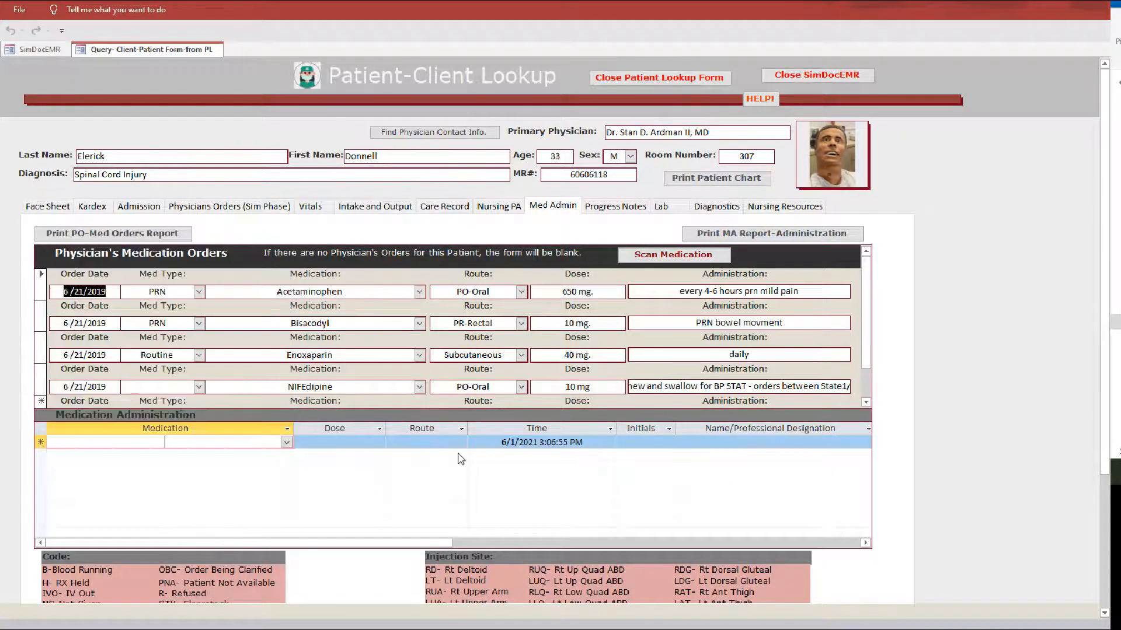
- Verify a medication by entering bar code 2020111 in the medication scan, and close the verification form
click(688, 259)
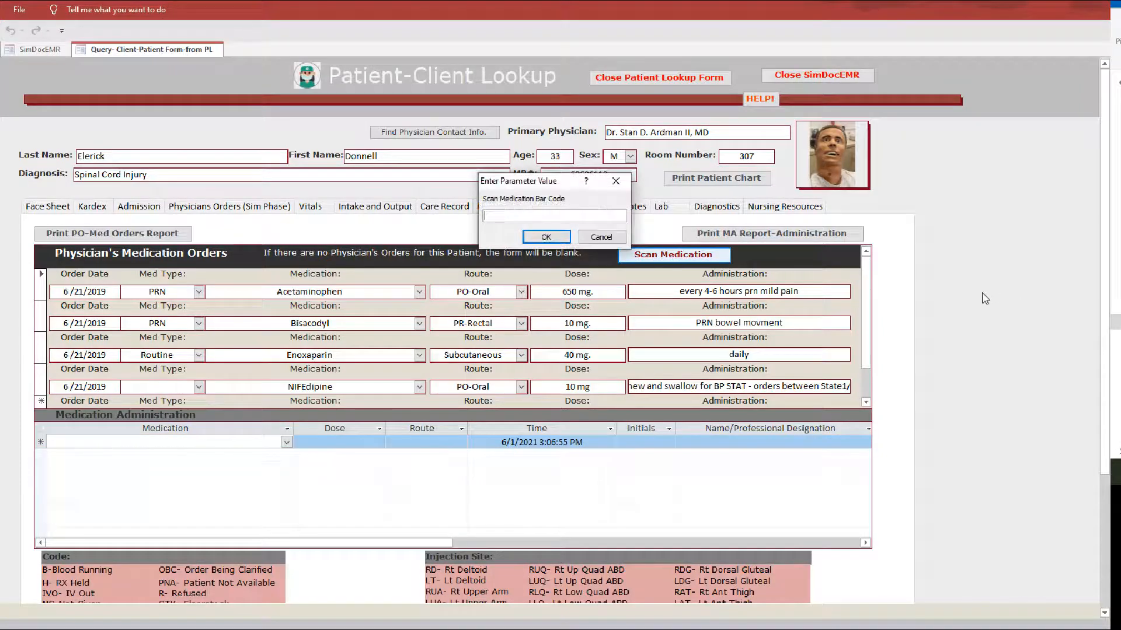
text(2020111)
key(Return)
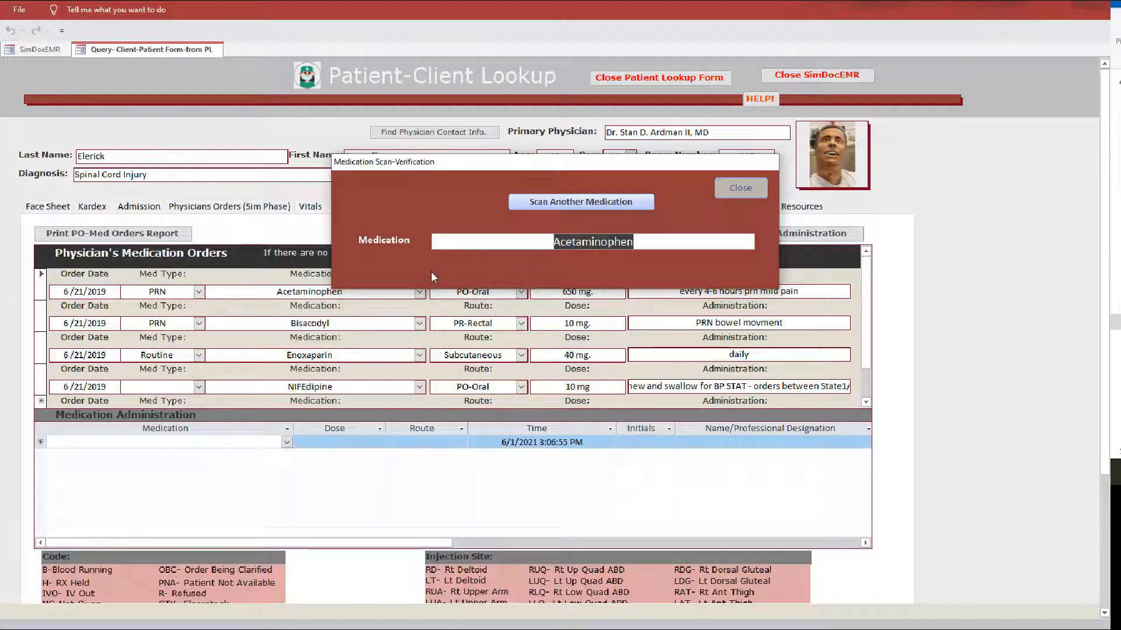
click(735, 189)
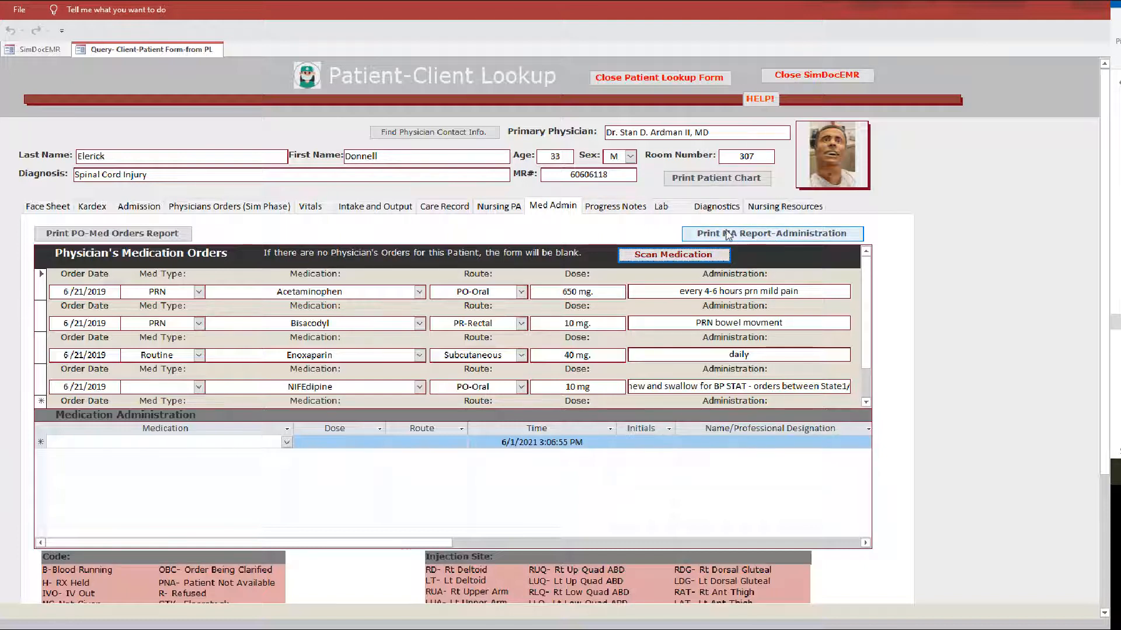
- Check the patient's progress notes and open the blood test results for Lab ID 55
click(616, 216)
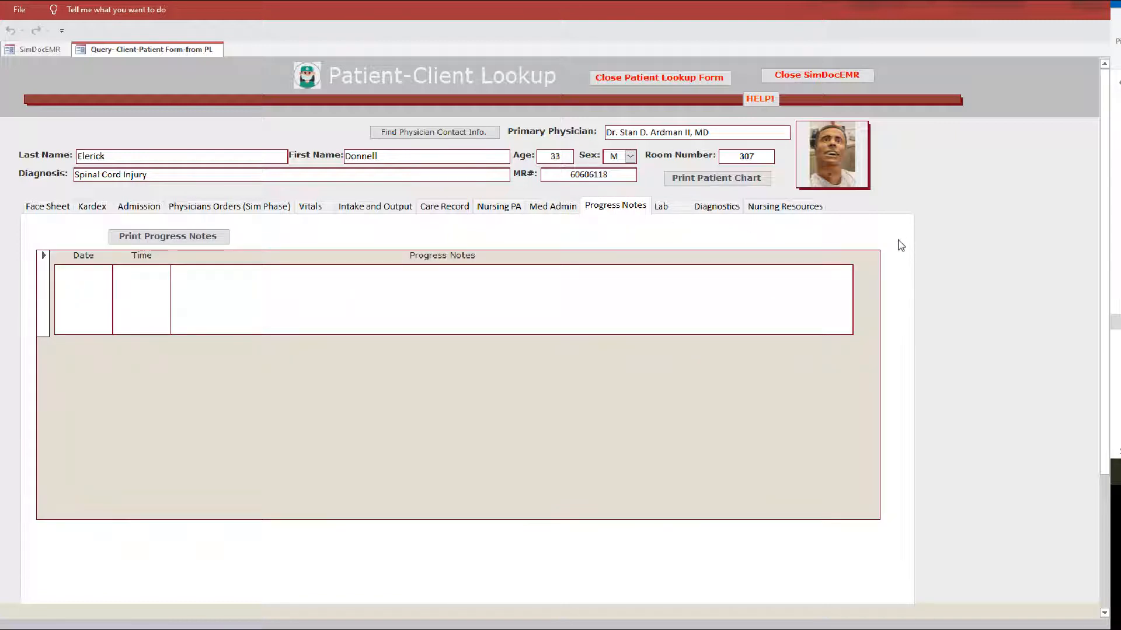
click(677, 211)
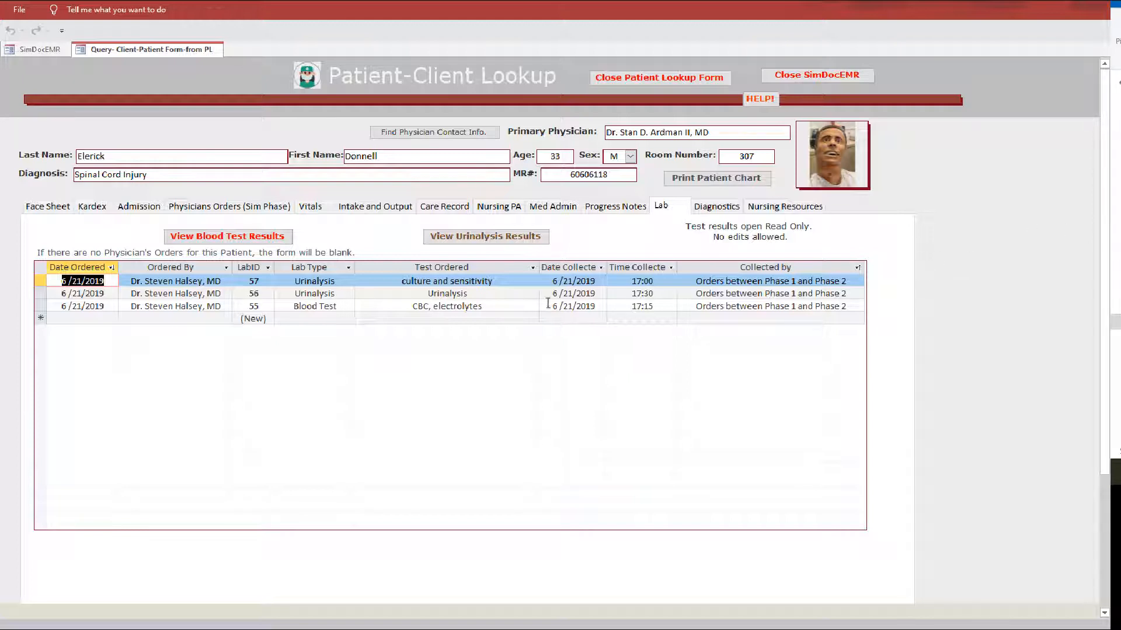
click(246, 240)
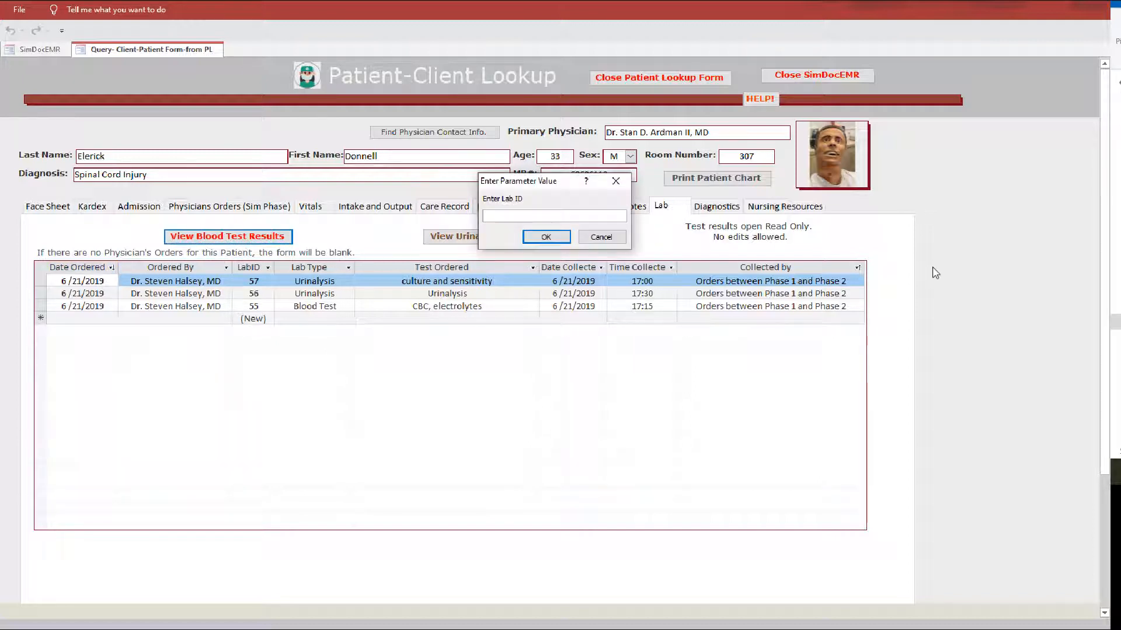
text(55)
key(Return)
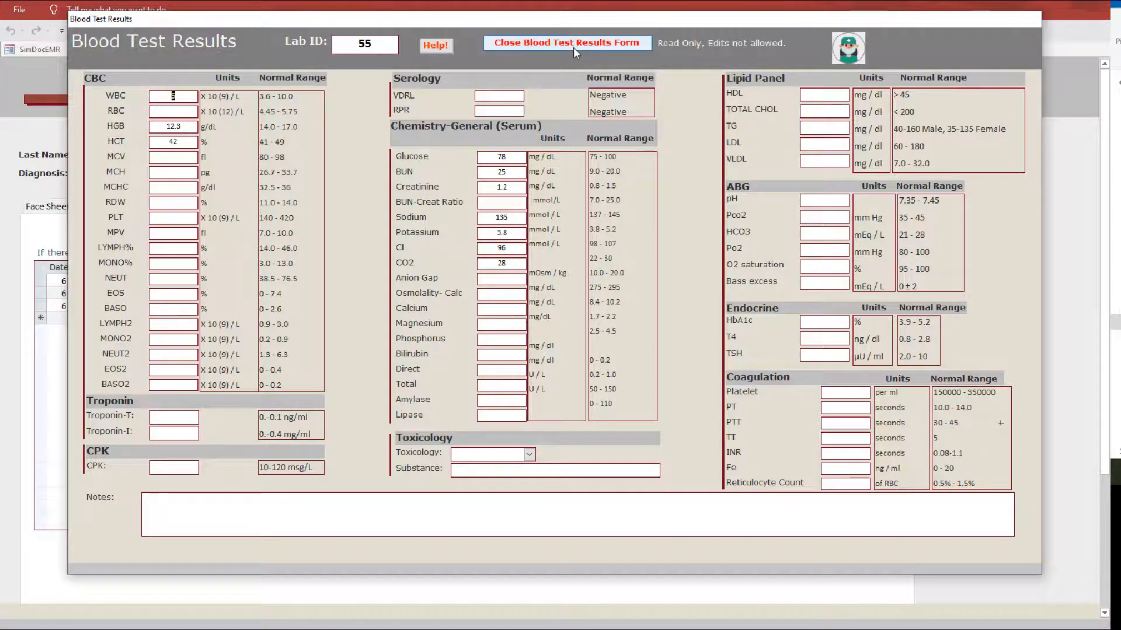
- Close the blood test results, view the urinalysis results for Lab ID 56, and close them
click(559, 42)
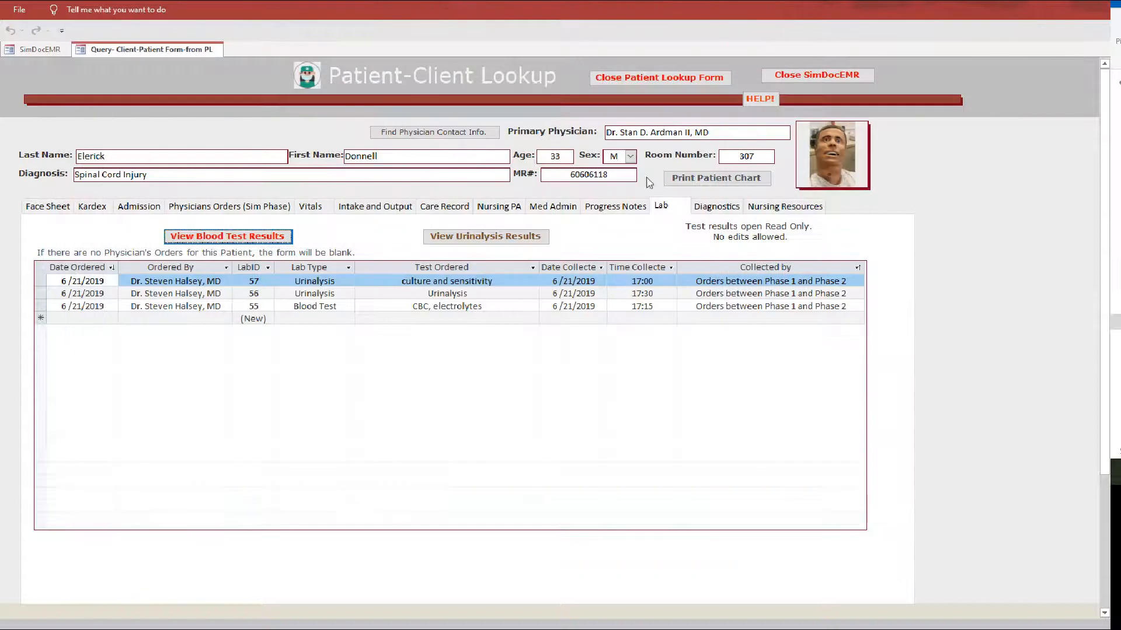
click(504, 237)
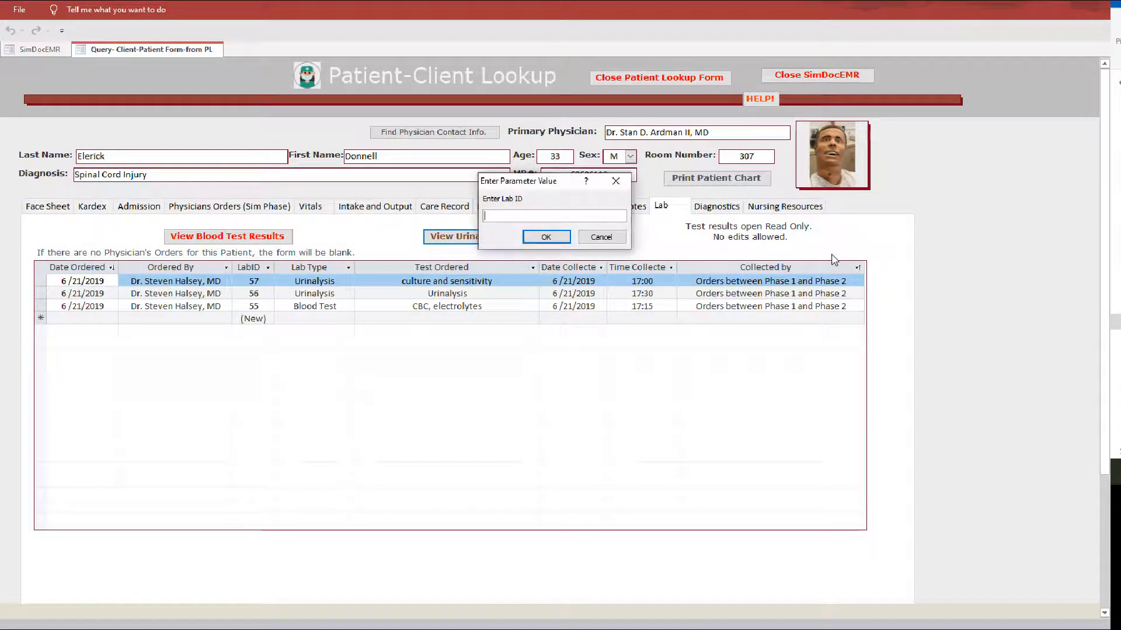
text(56)
key(Return)
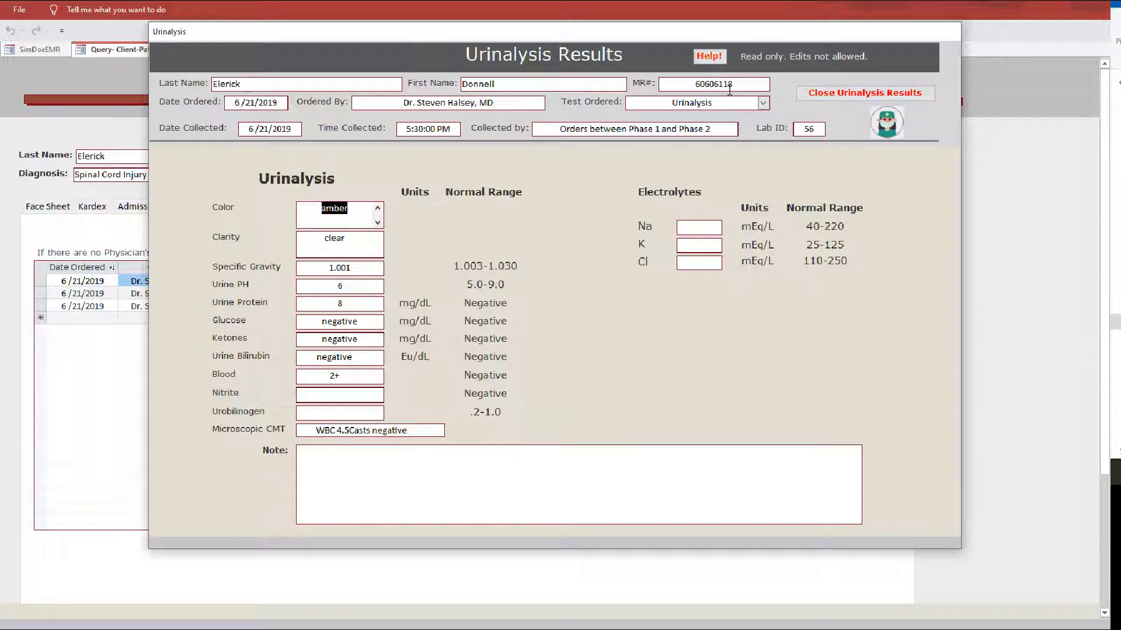
click(841, 96)
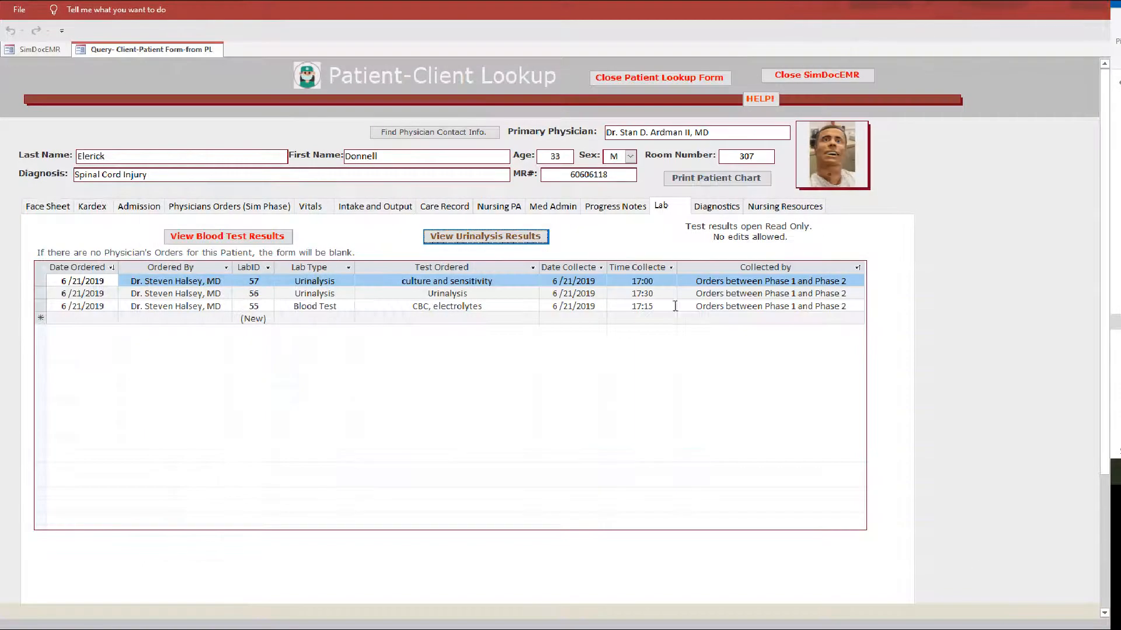
- Open the diagnostic report for Diagnostic ID 33, the right foot X-ray, from the patient's diagnostics
click(720, 206)
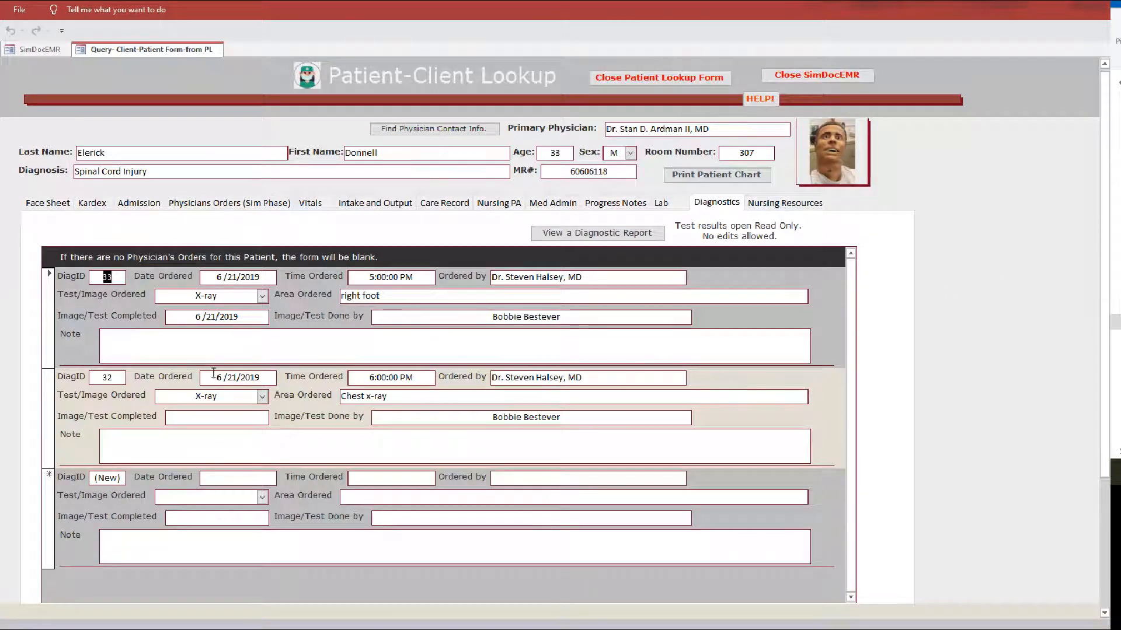
click(582, 234)
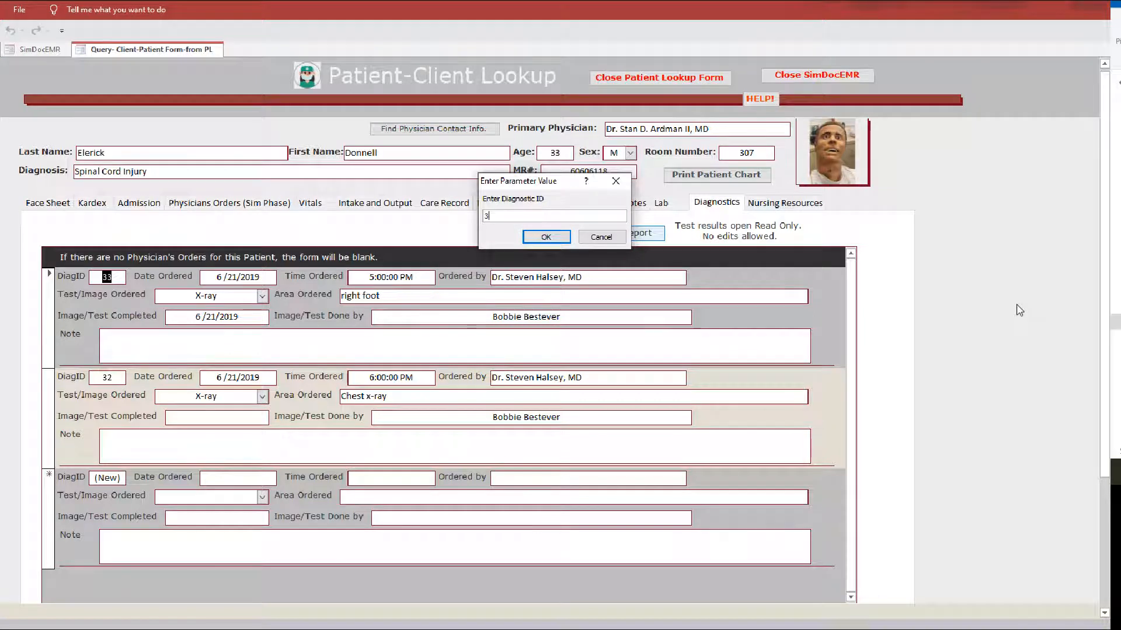
key(Return)
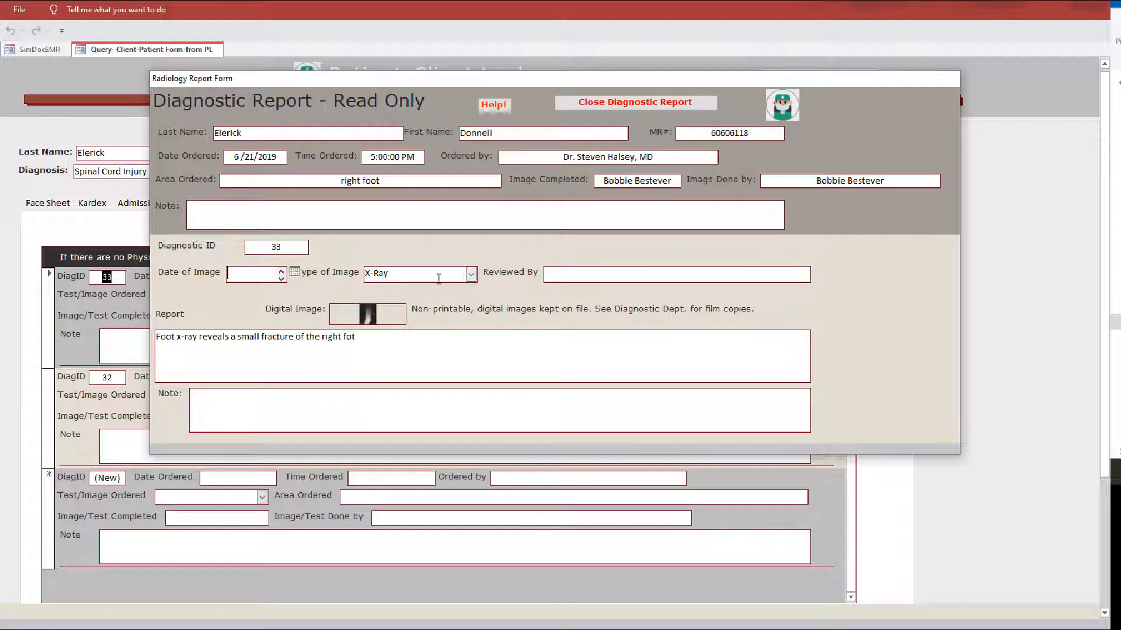
- View the report's attached digital image 33.jpg, and close the image, the attachment list and the diagnostic report
click(367, 316)
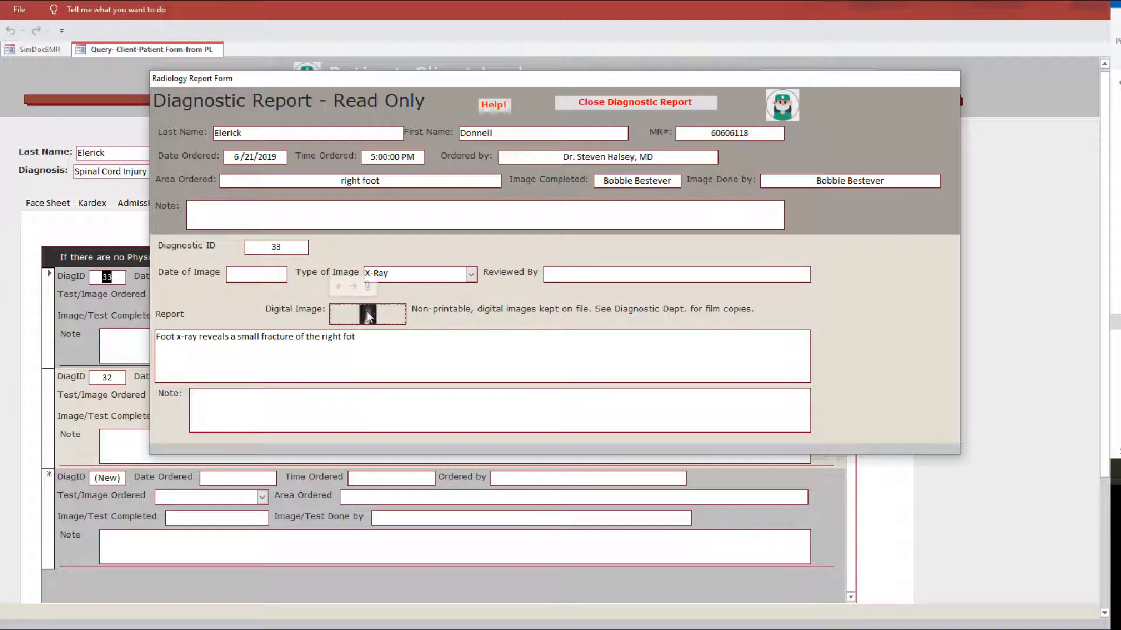
double_click(367, 316)
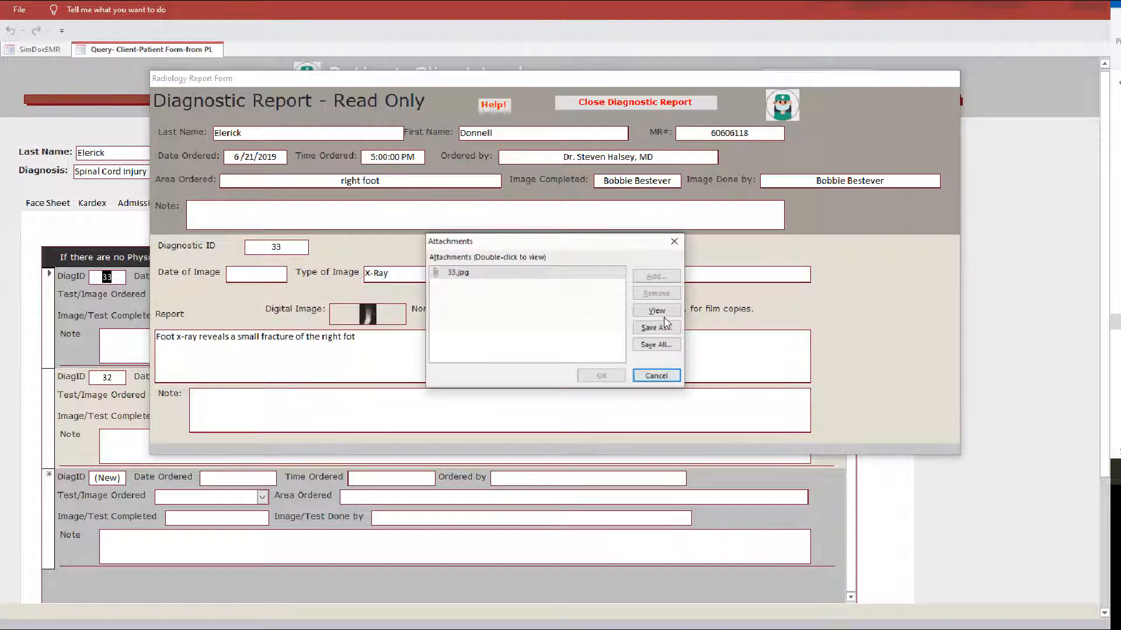
click(464, 273)
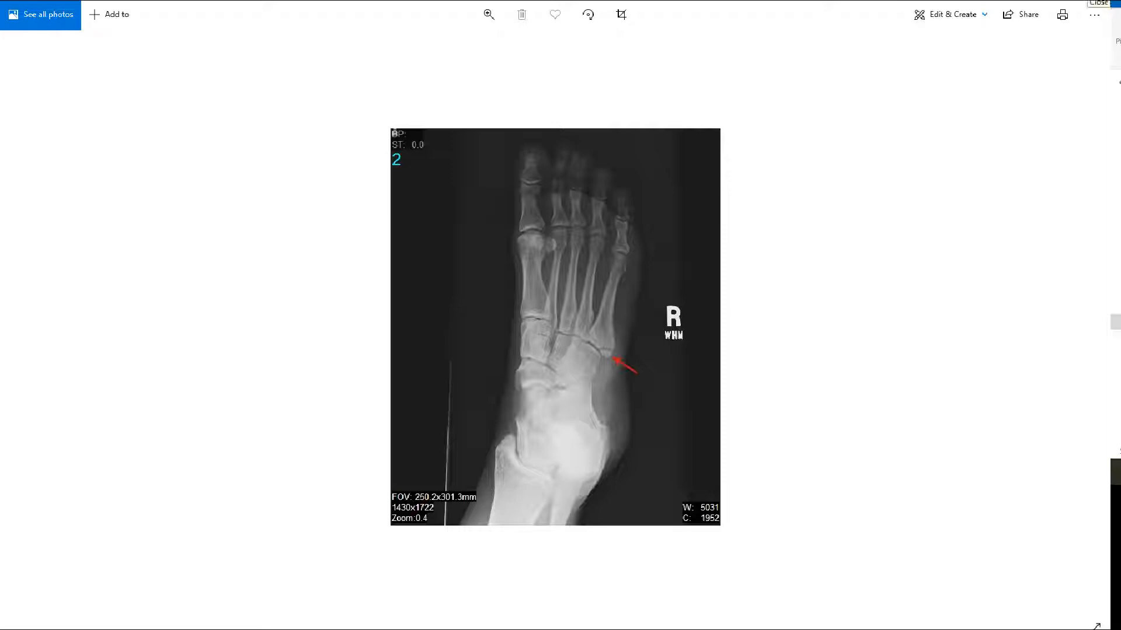
click(1098, 4)
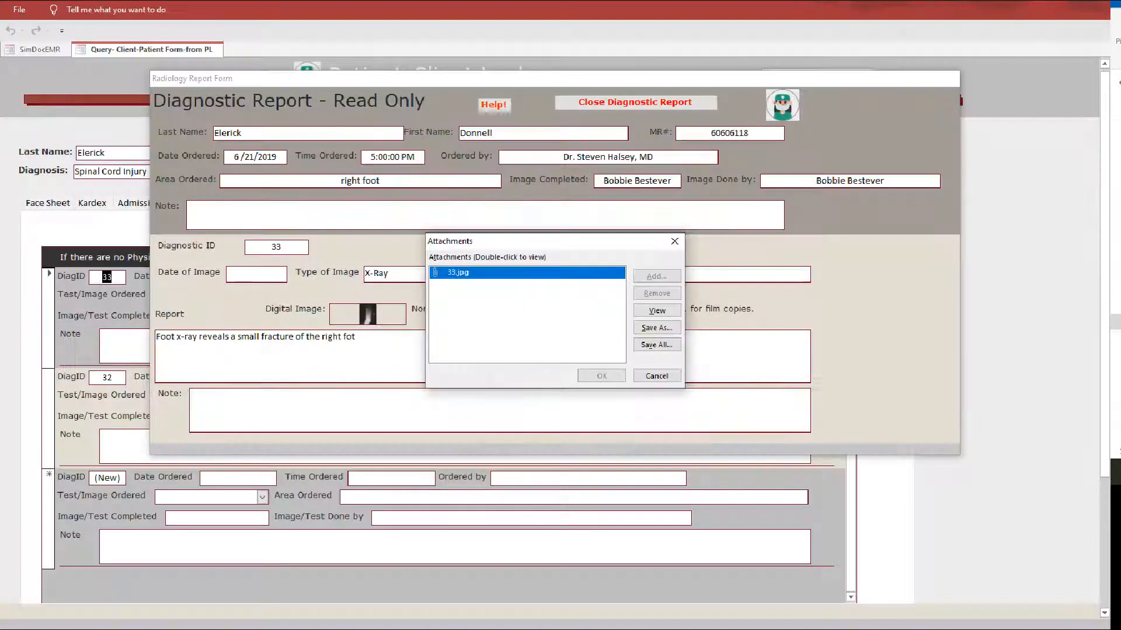
click(656, 376)
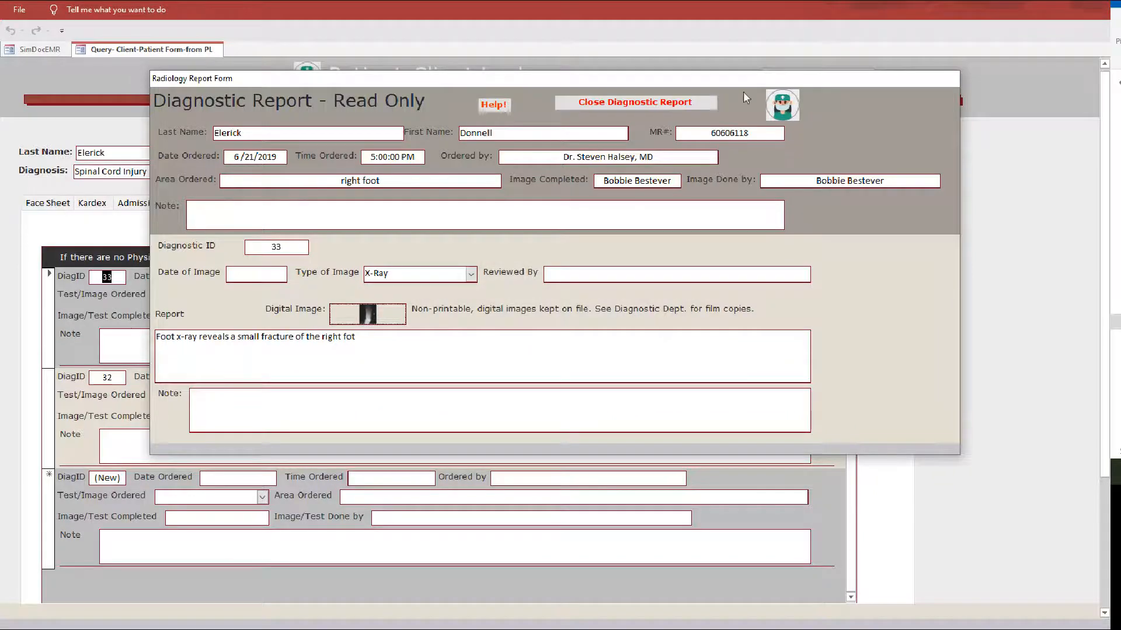
click(647, 103)
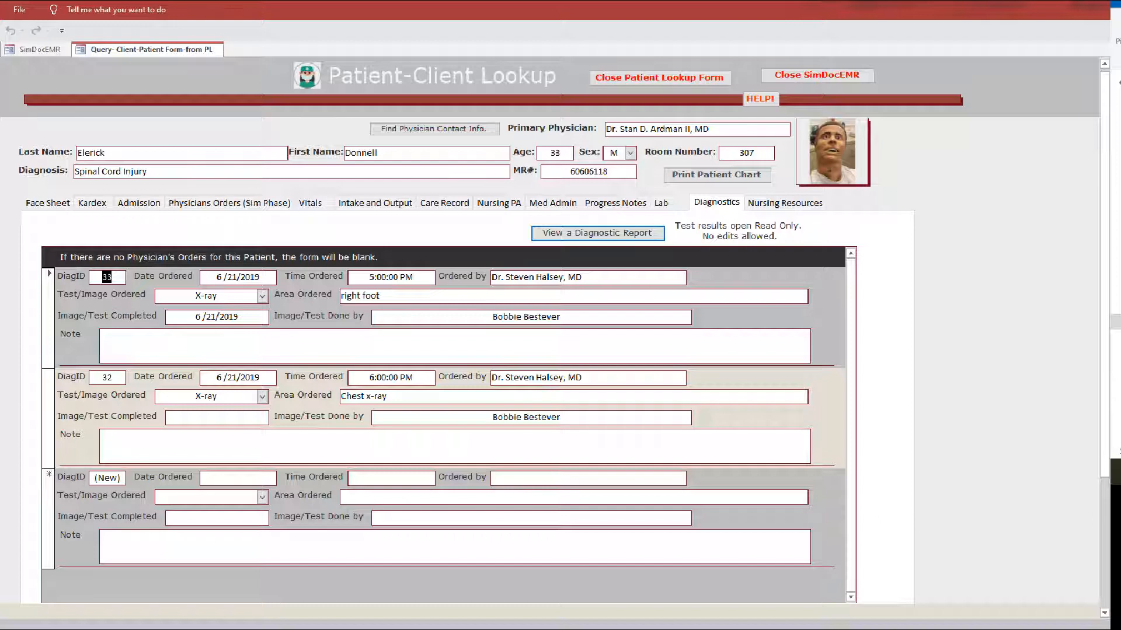
- Examine a blank SBAR Communication Worksheet from the nursing resources and close it without entries
click(776, 203)
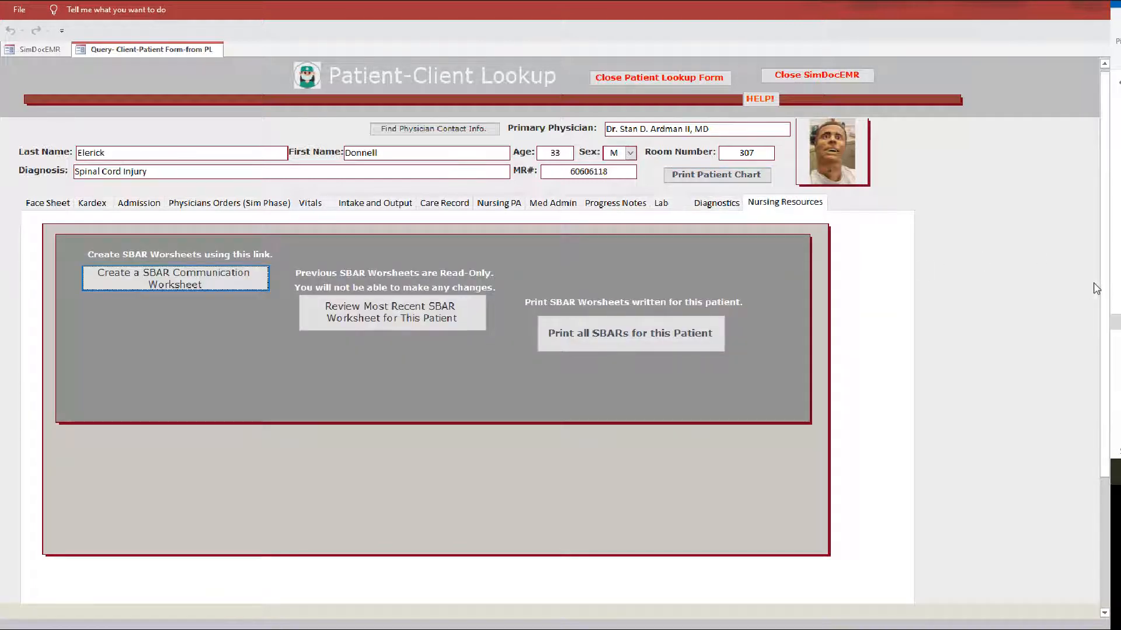
click(129, 284)
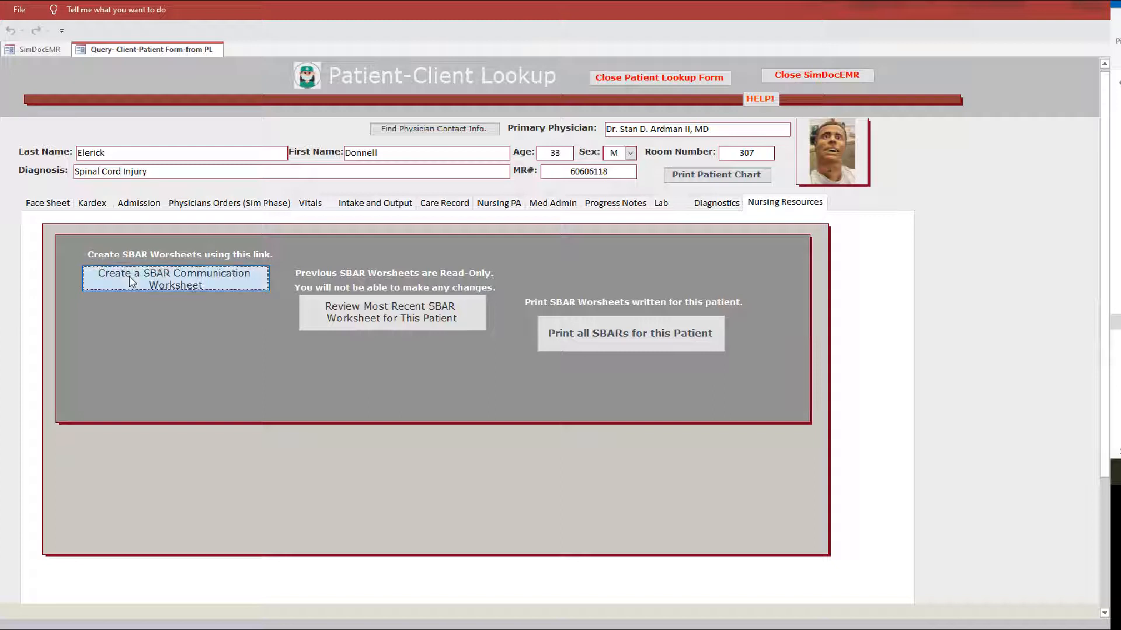
drag(324, 126, 529, 23)
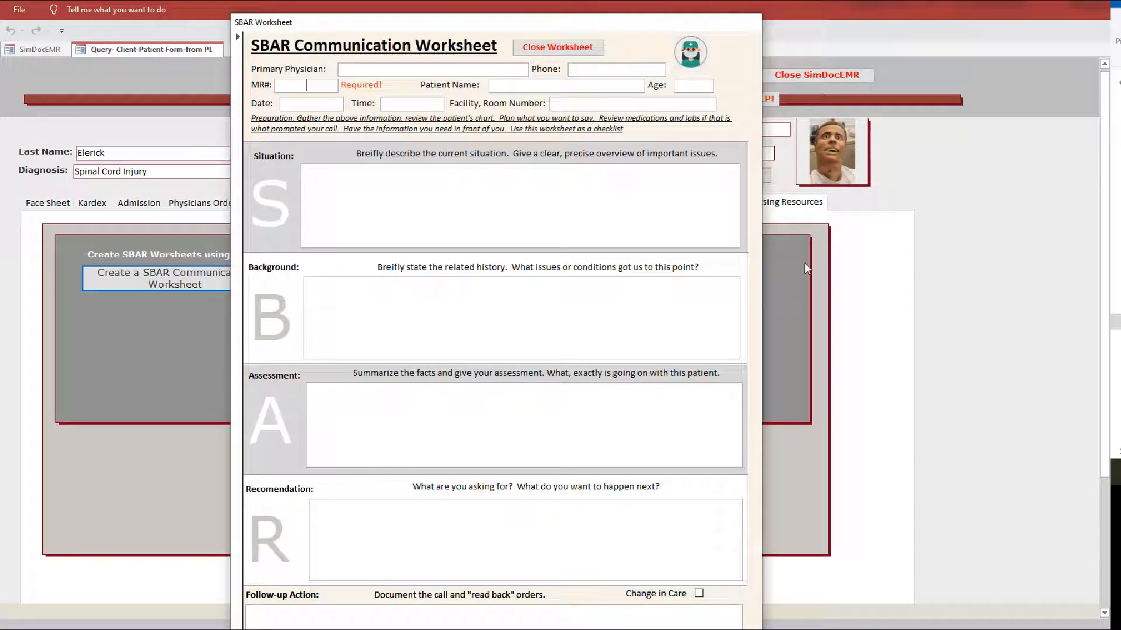
click(557, 47)
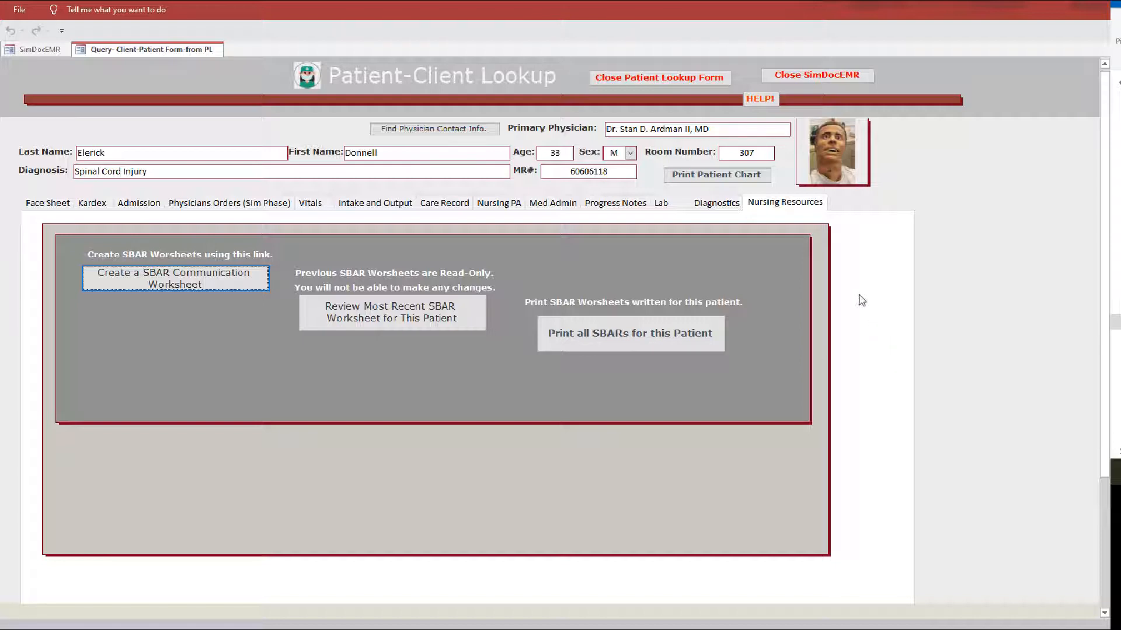
- Review the physician's orders for simulation Phase 1 and close them
click(229, 203)
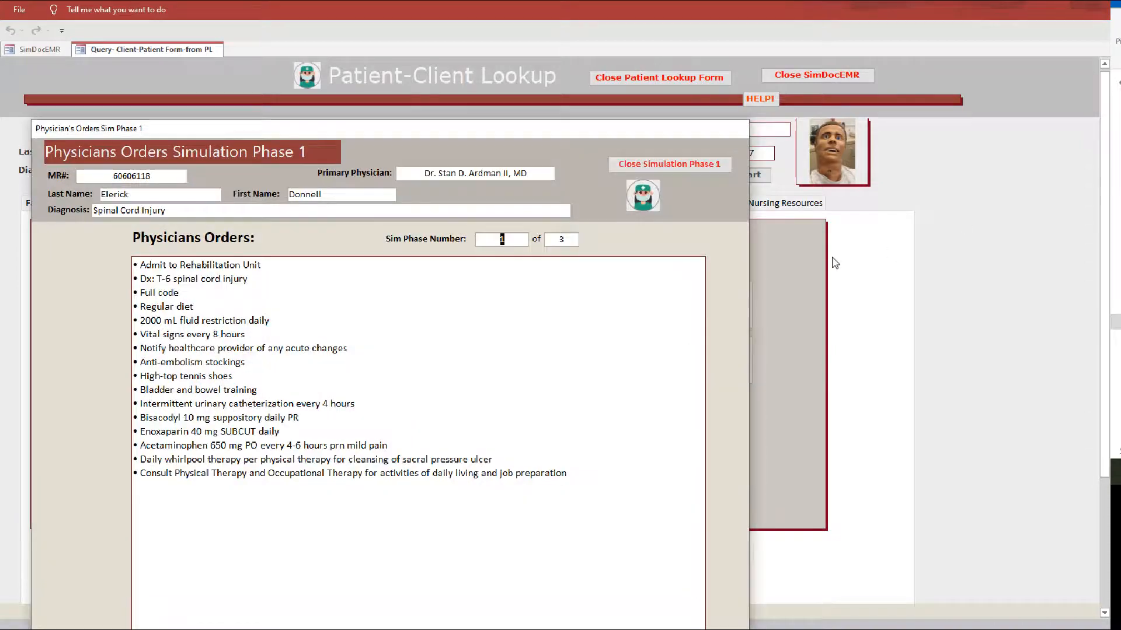
drag(474, 123, 601, 51)
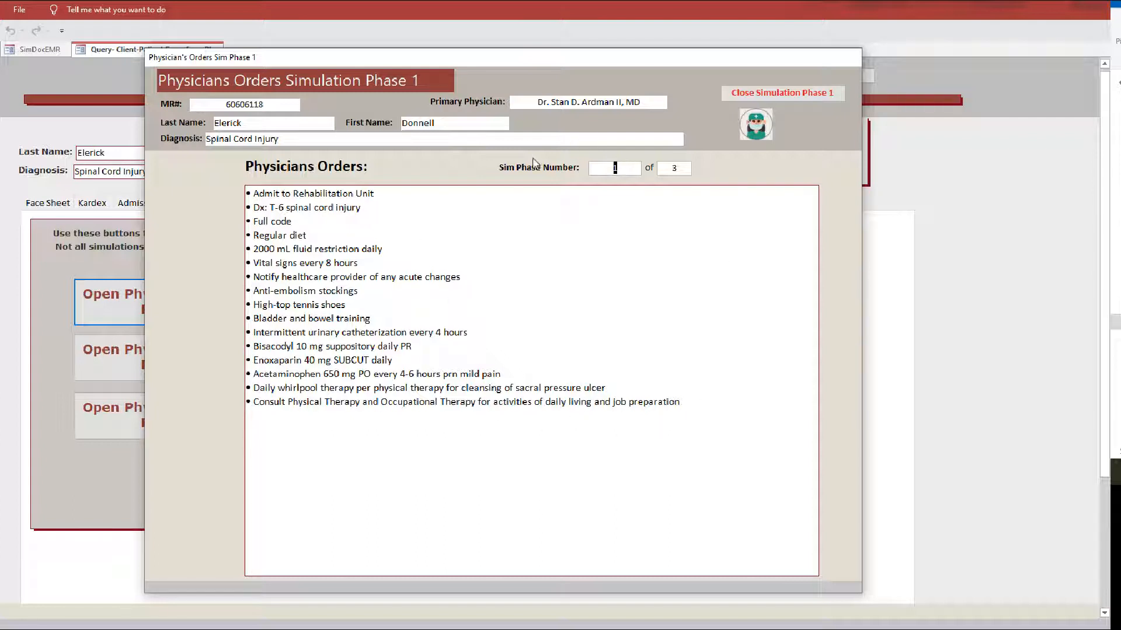
click(634, 172)
click(751, 94)
- Review the physician's orders for simulation Phase 2 and close them
click(170, 361)
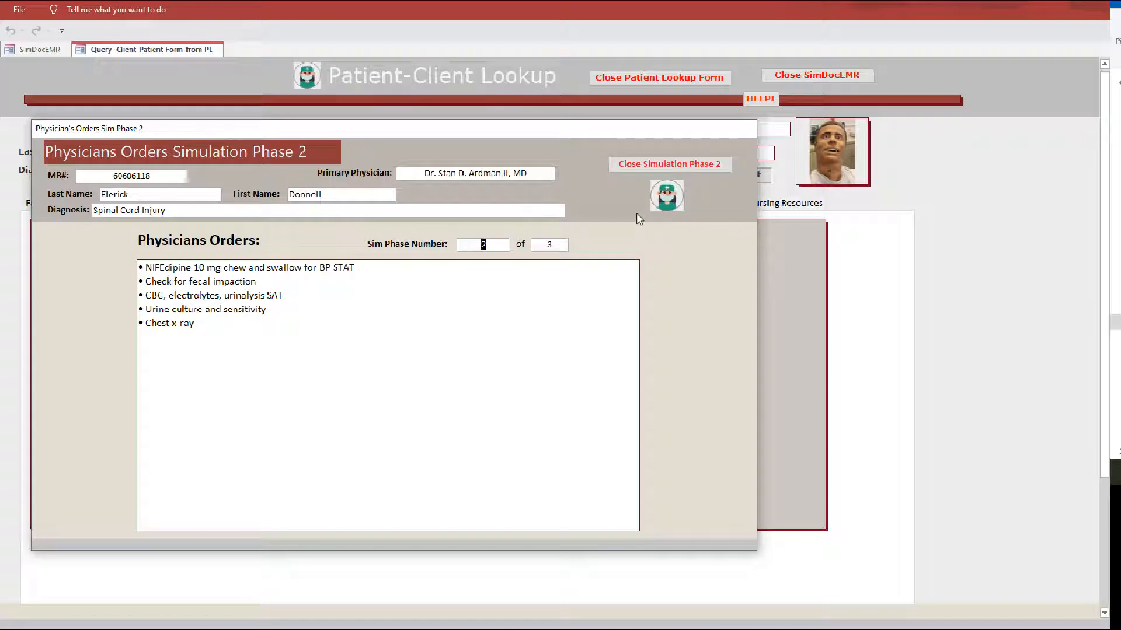
drag(513, 130, 637, 139)
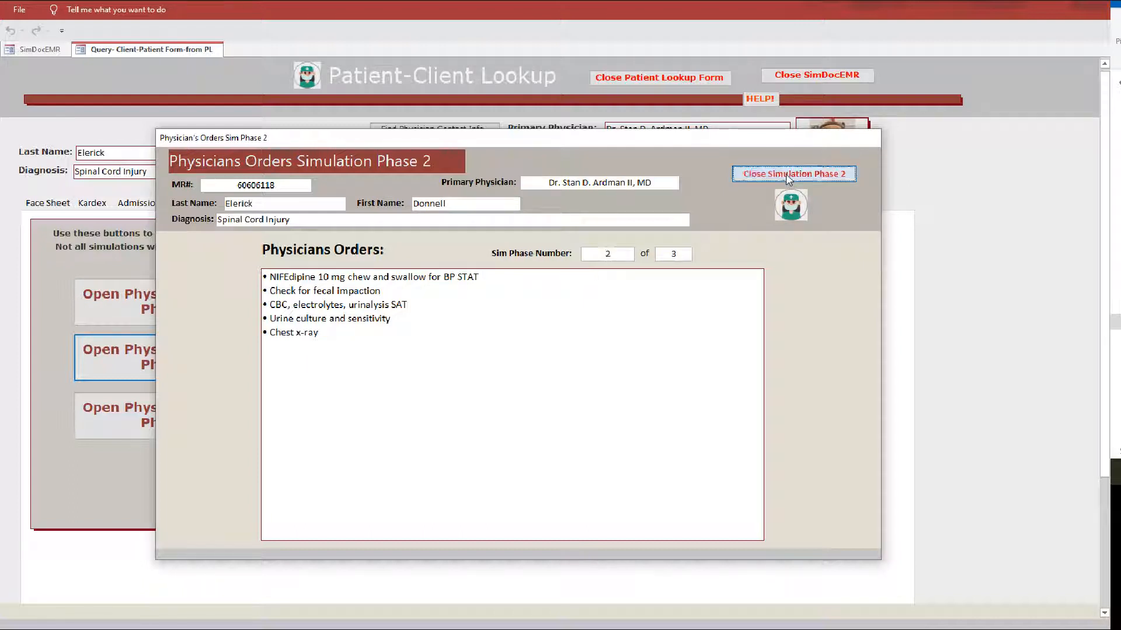
click(788, 174)
click(311, 202)
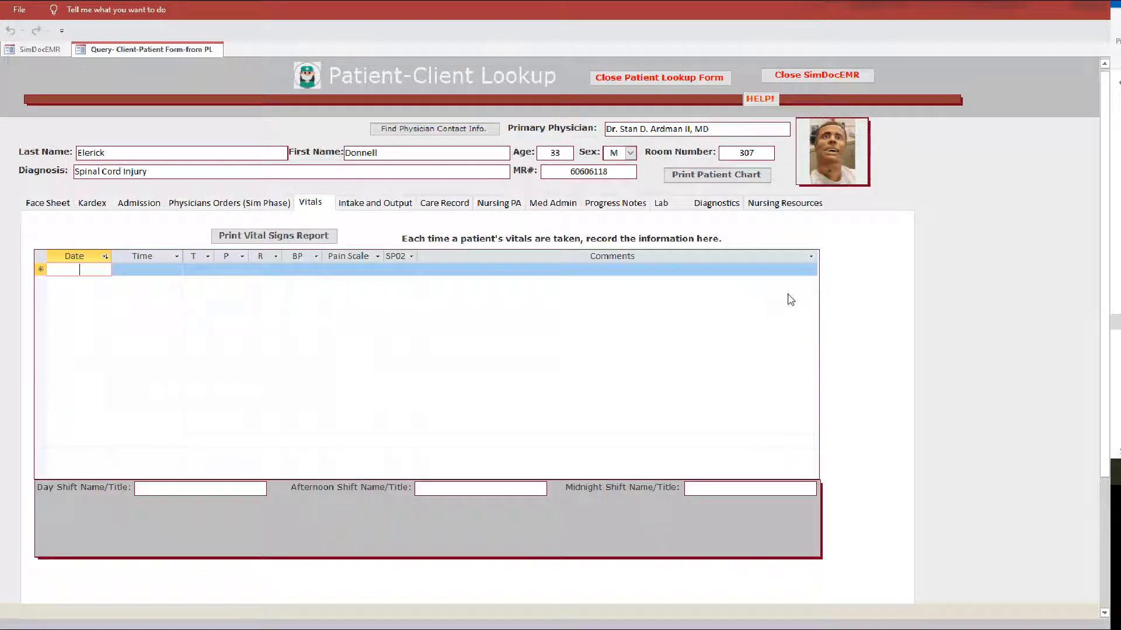
- Review the physician's orders for simulation Phase 3 and close them
click(208, 204)
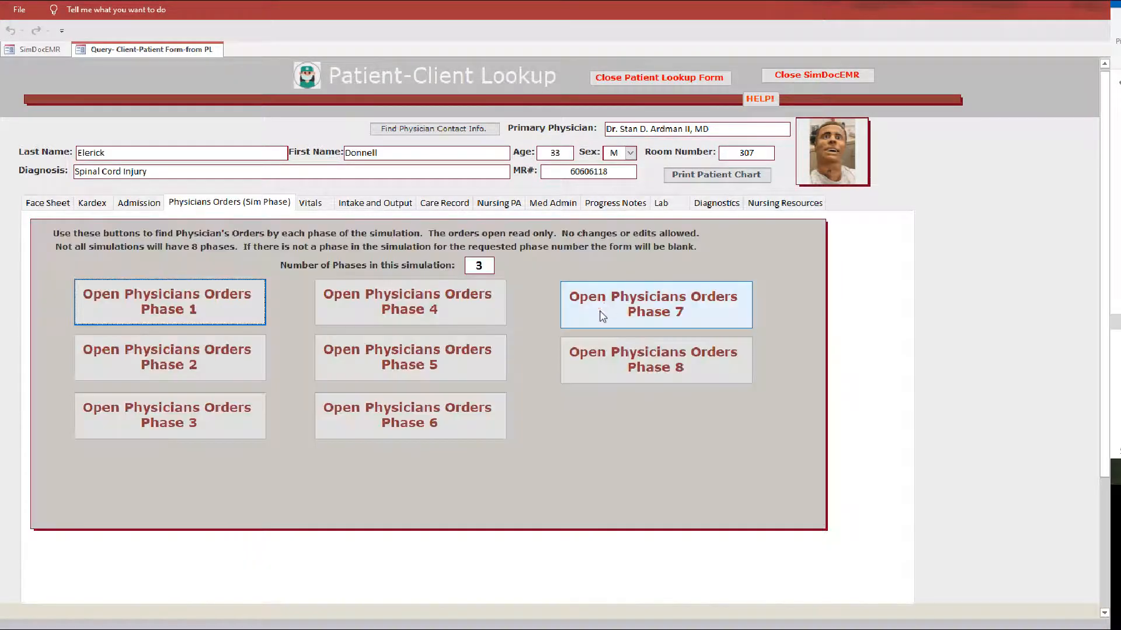
click(211, 423)
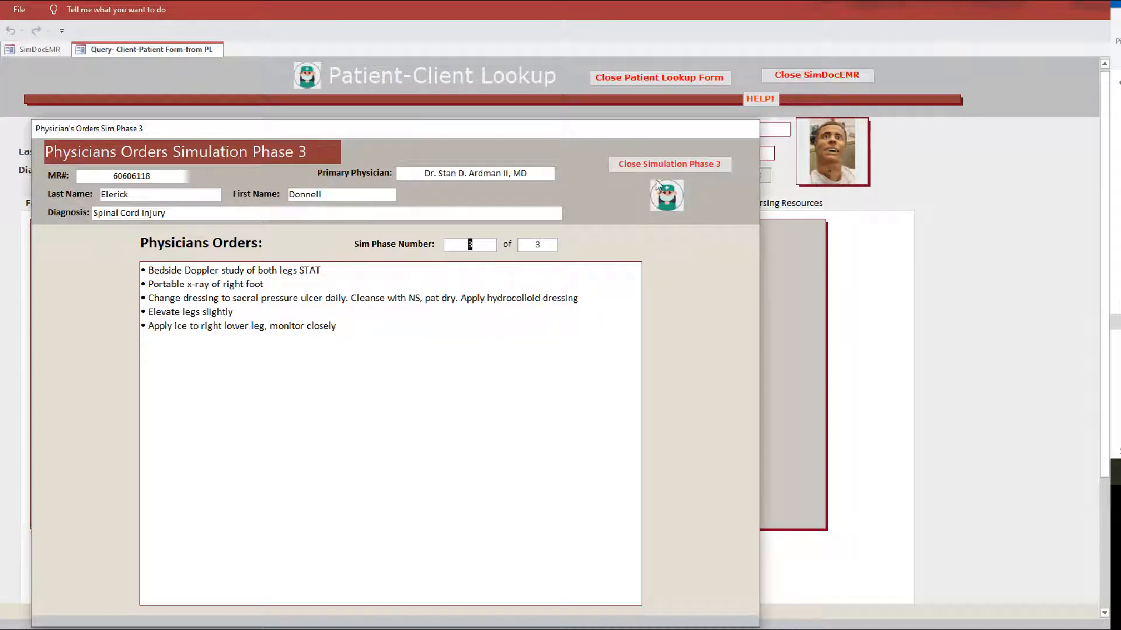
click(669, 166)
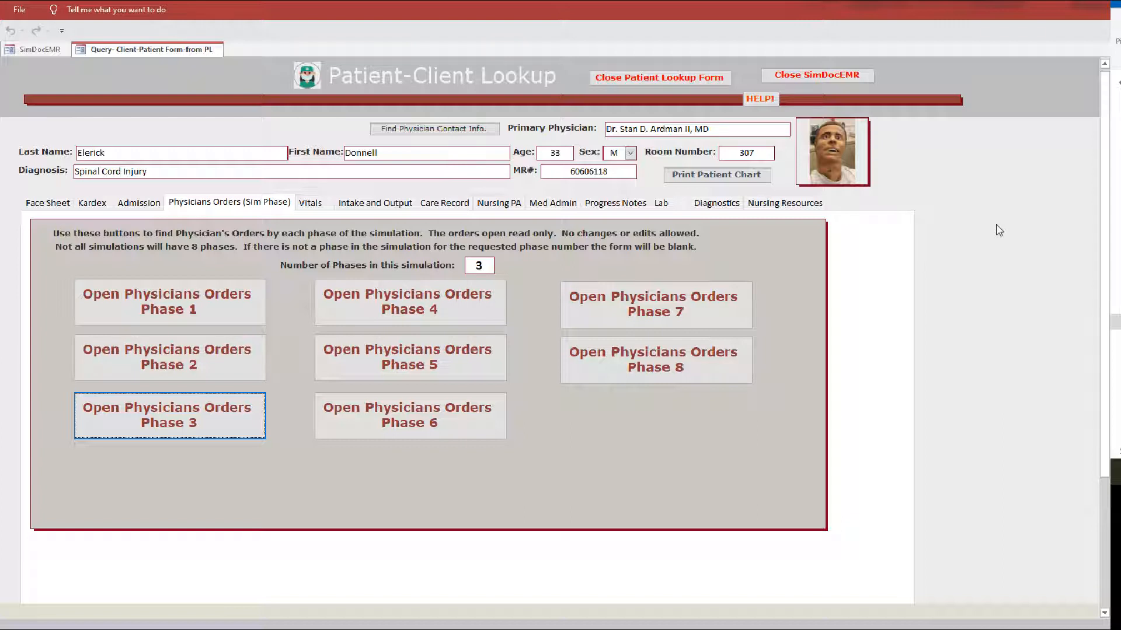
- Close the patient lookup form and enter the Administrator side of SimDocEMR from the start screen
click(659, 81)
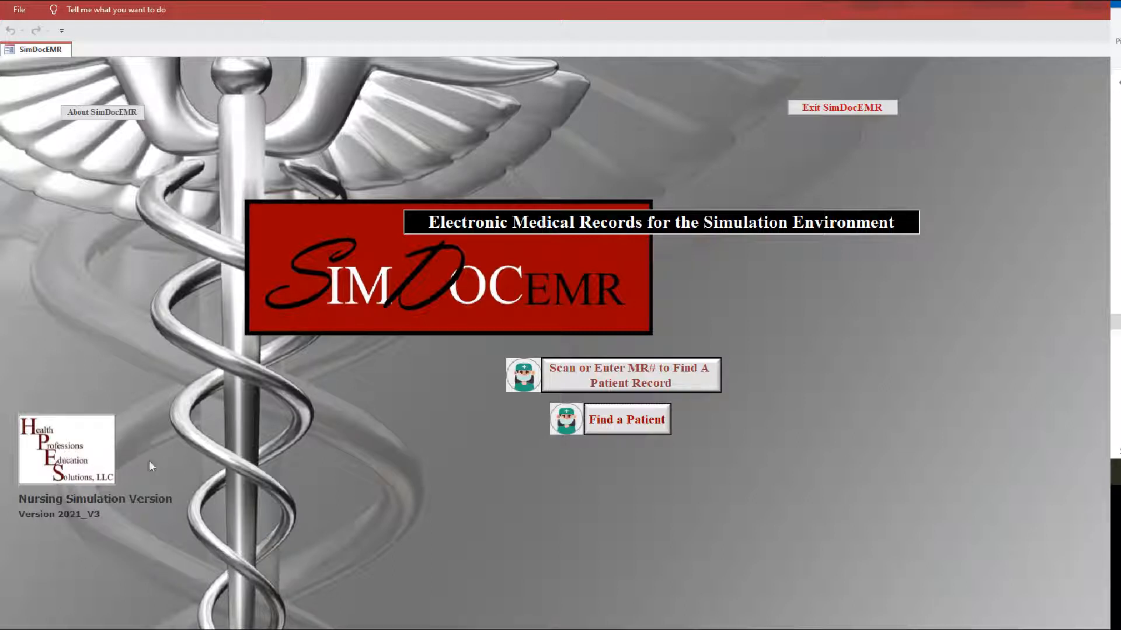
click(64, 456)
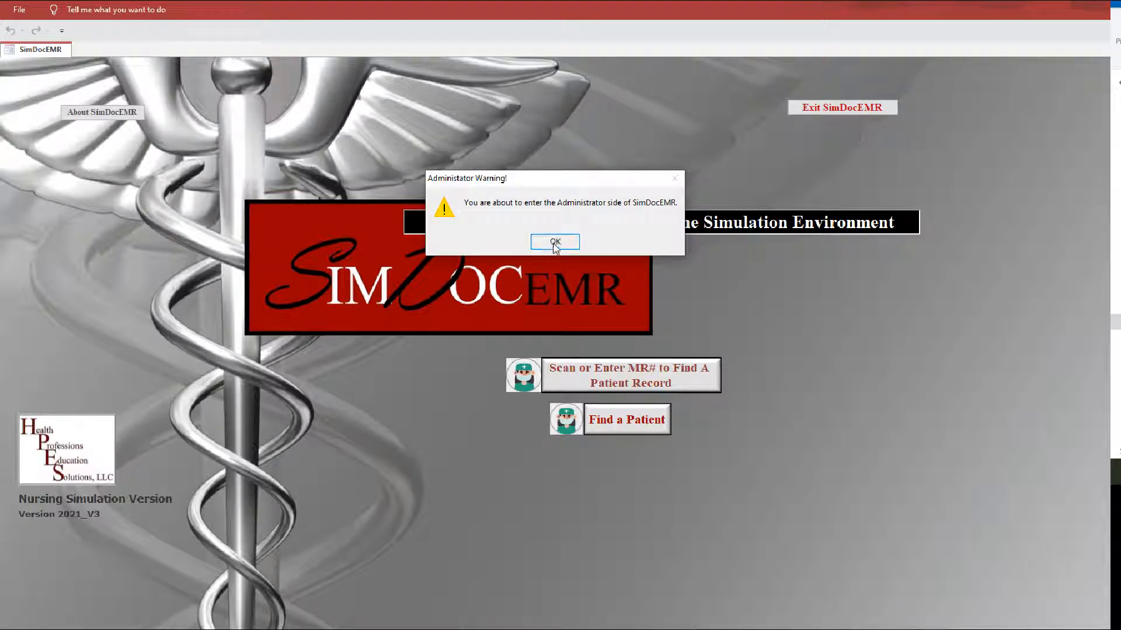
click(555, 243)
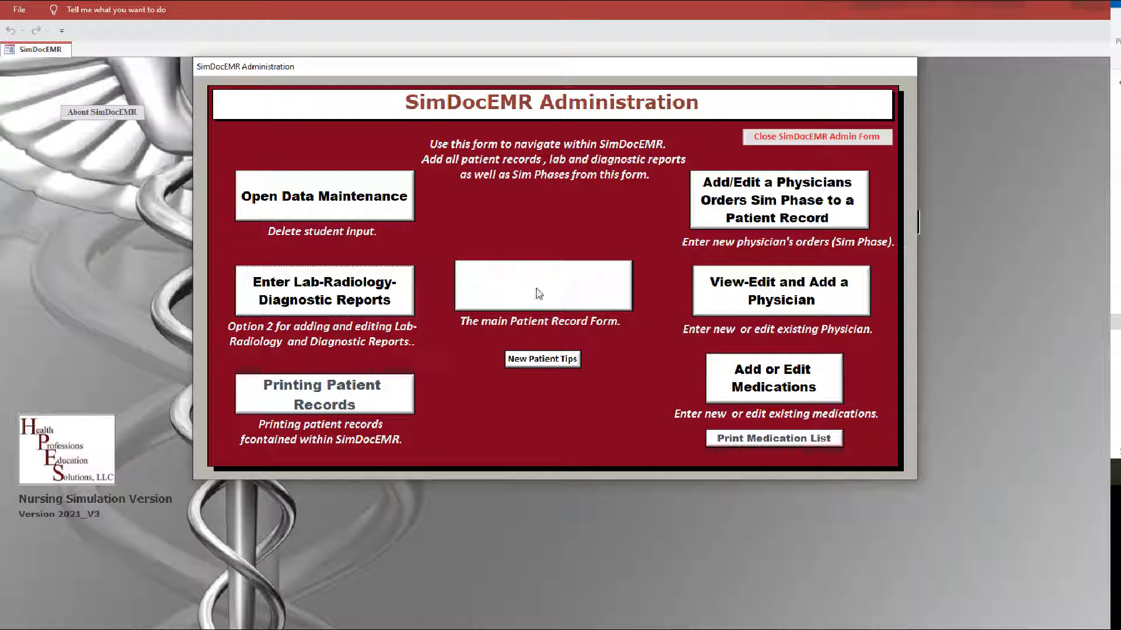
- Read and close the New Patient Tips, and open the main form for viewing, editing or adding patient records
click(527, 359)
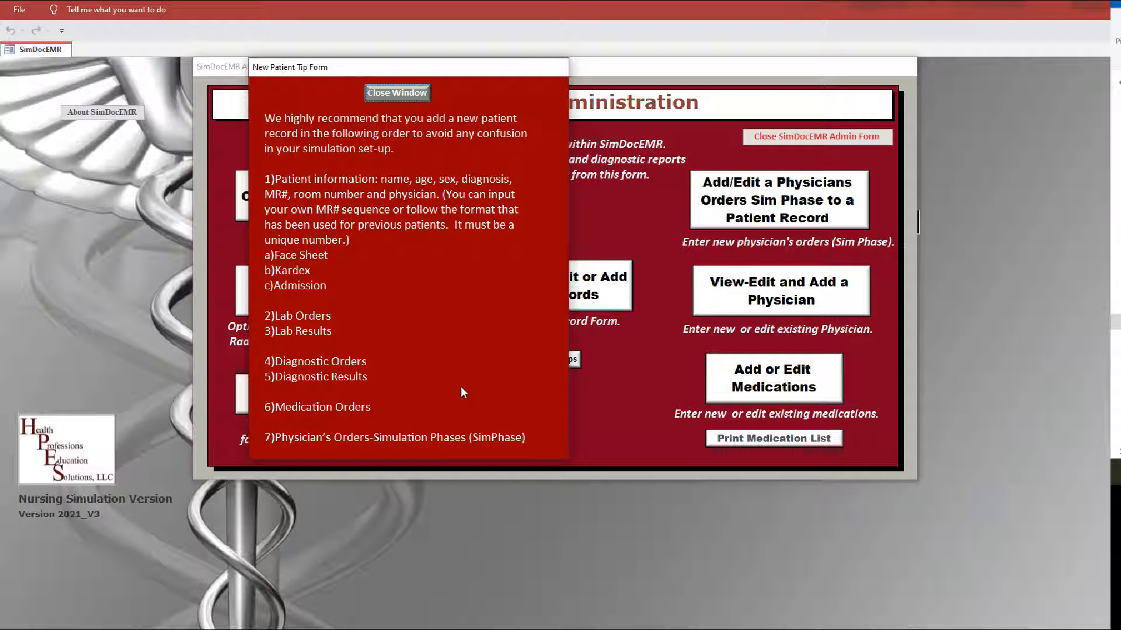
click(403, 92)
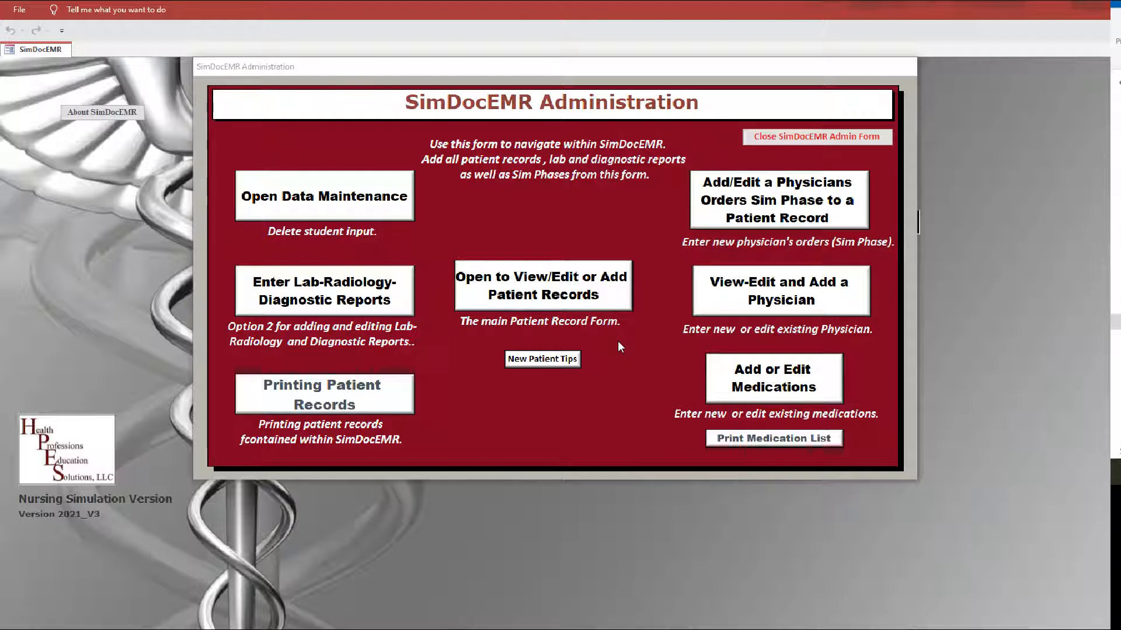
click(558, 280)
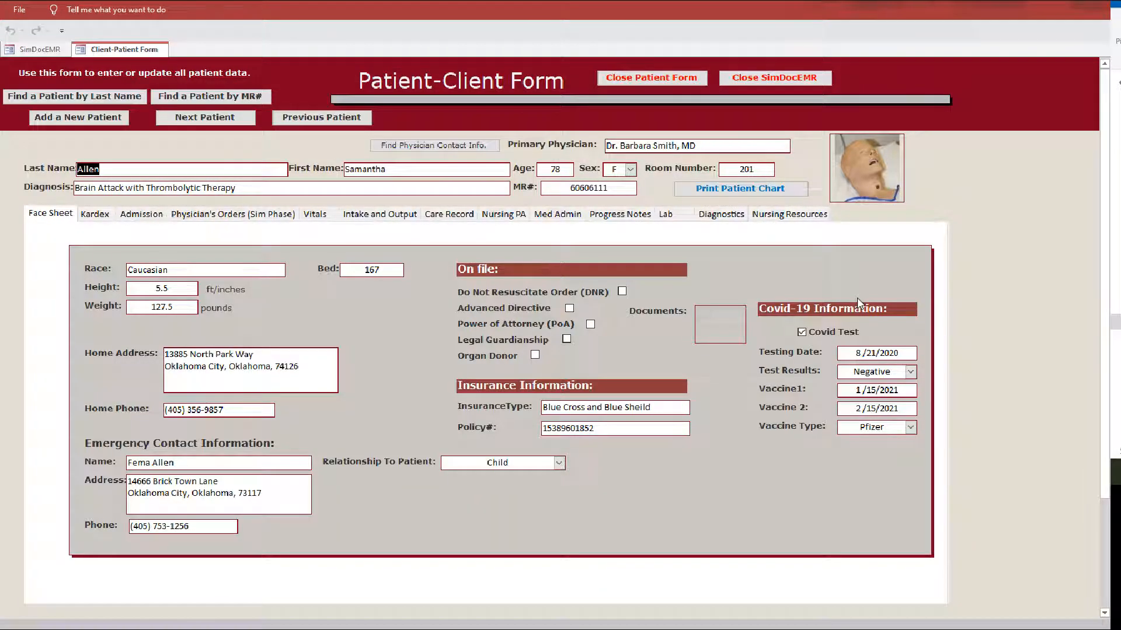
- Check the first patient's photo and browse forward through the following patient records
click(871, 156)
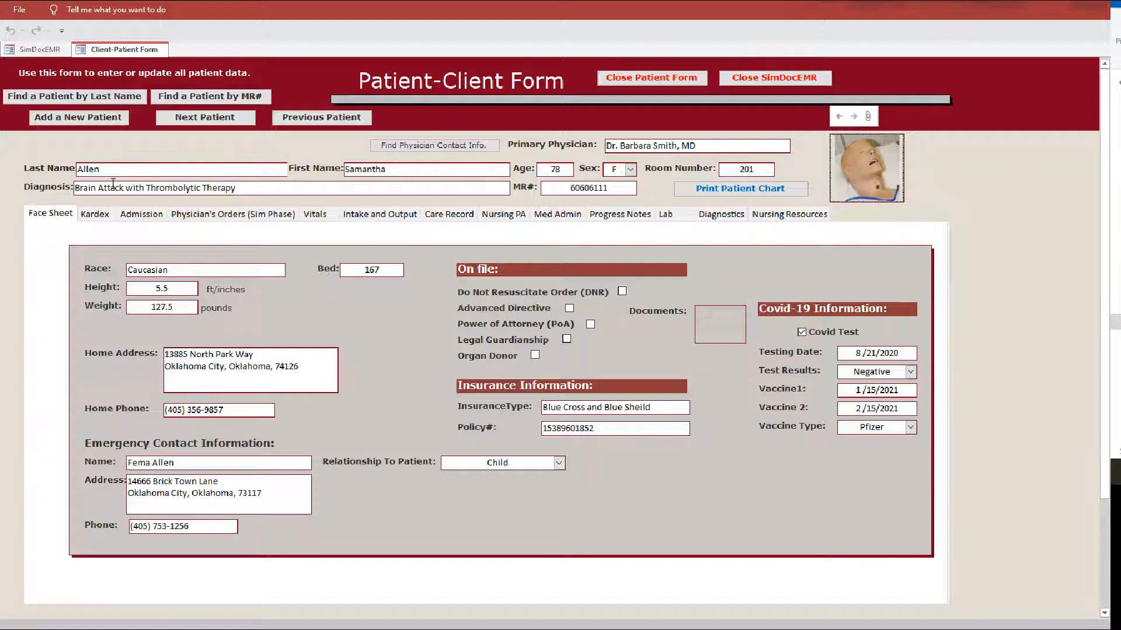
click(200, 119)
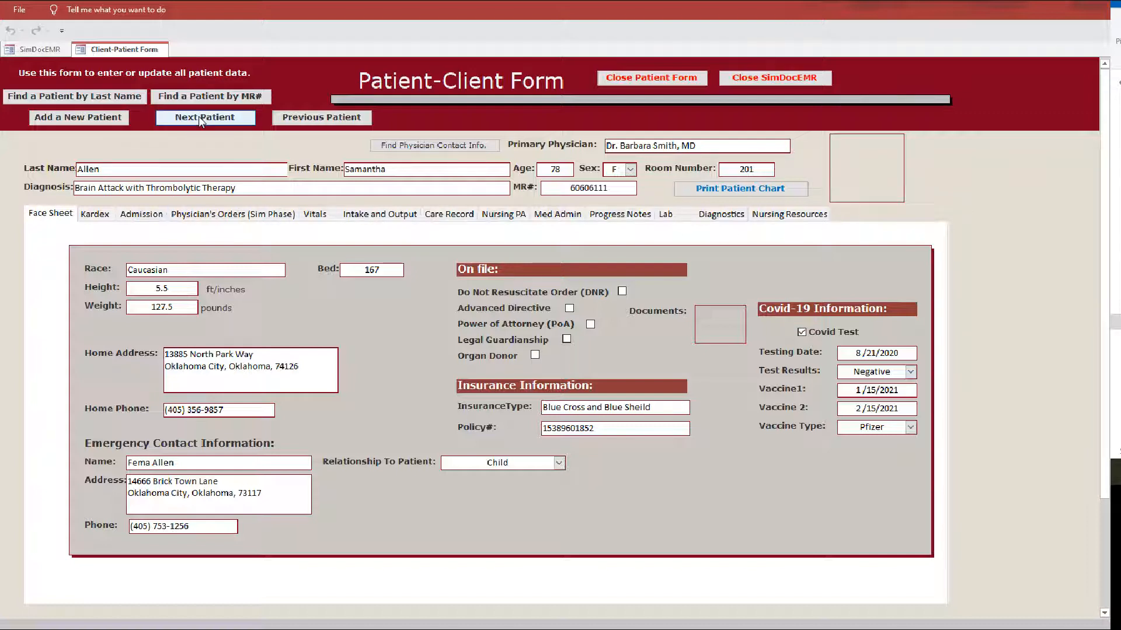
click(200, 119)
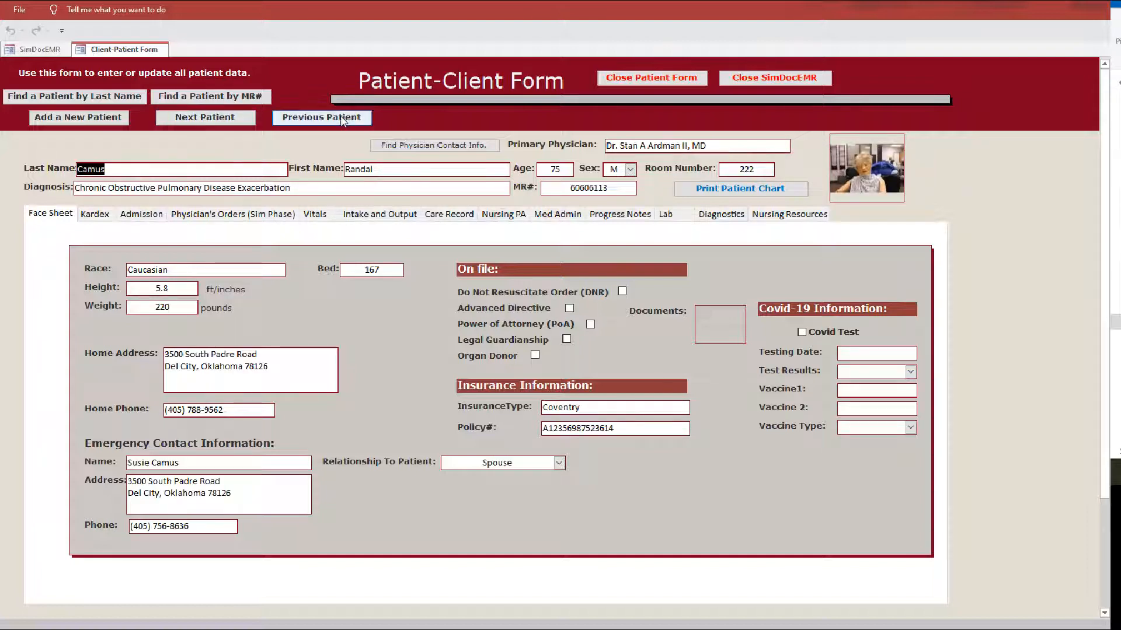
click(199, 119)
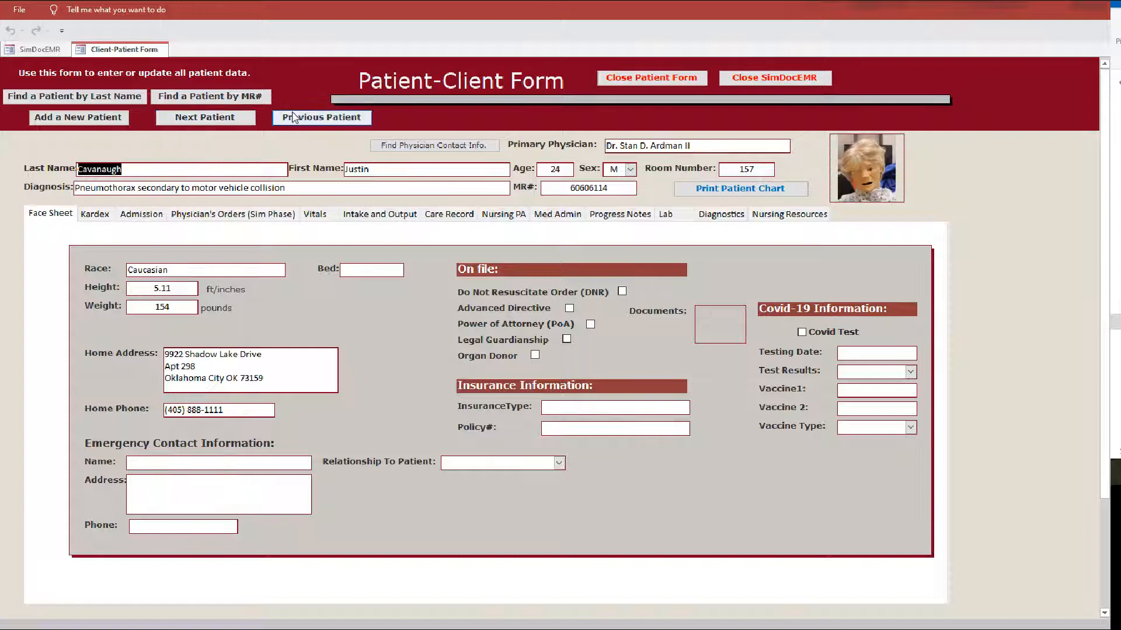
- Go back to the previous patient's record and review the Kardex, admission, vitals, intake and output, care record and nursing assessment sections
click(330, 118)
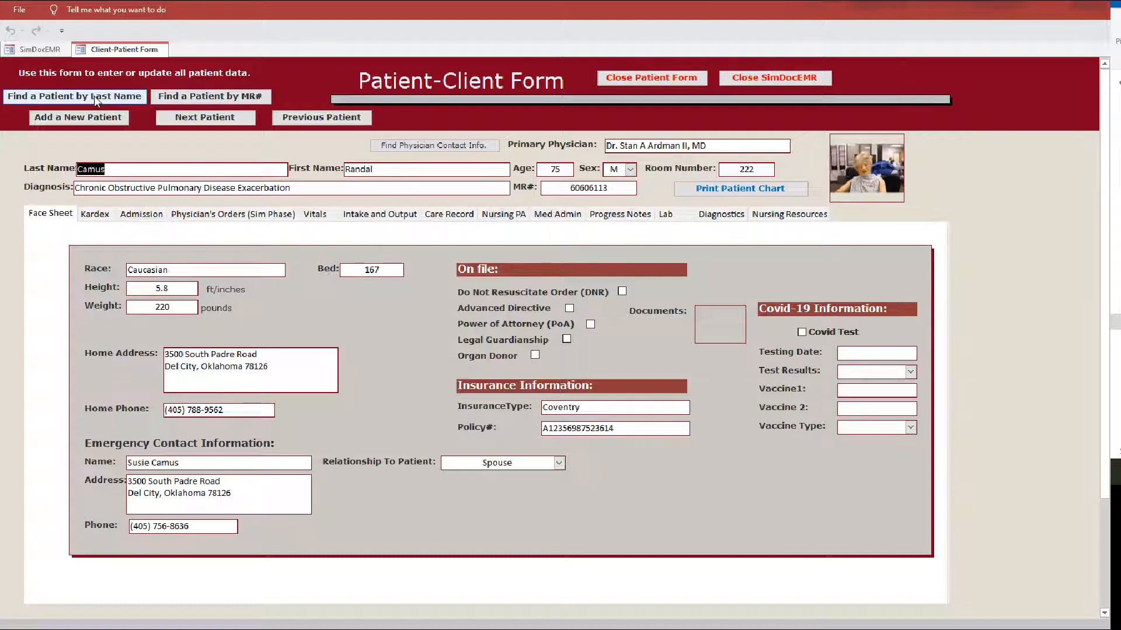
click(95, 216)
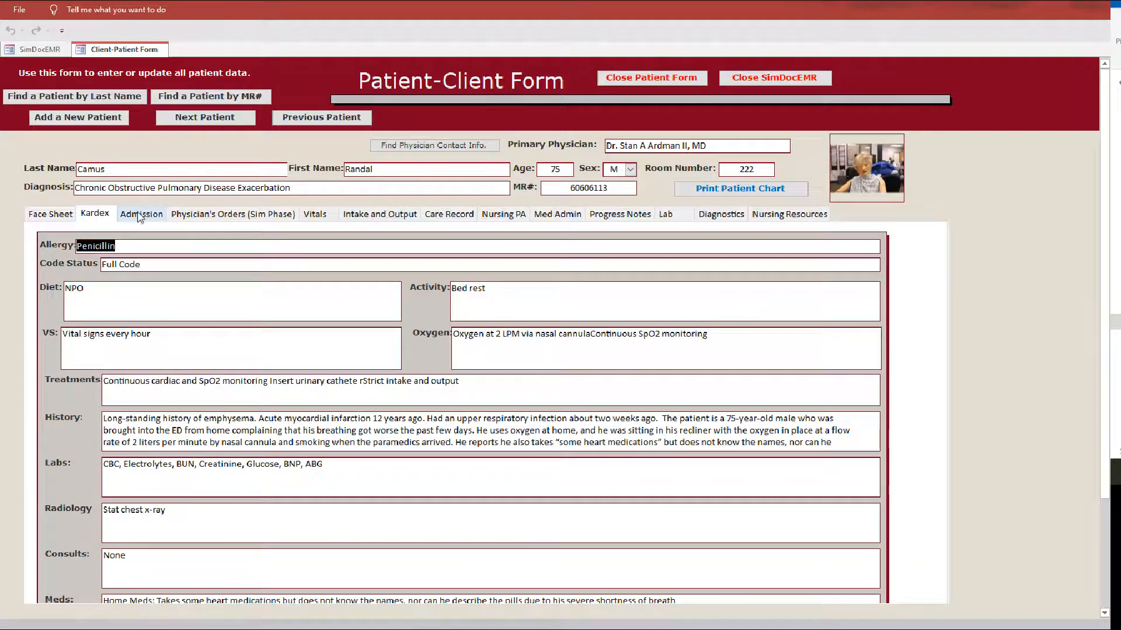
click(141, 214)
click(316, 215)
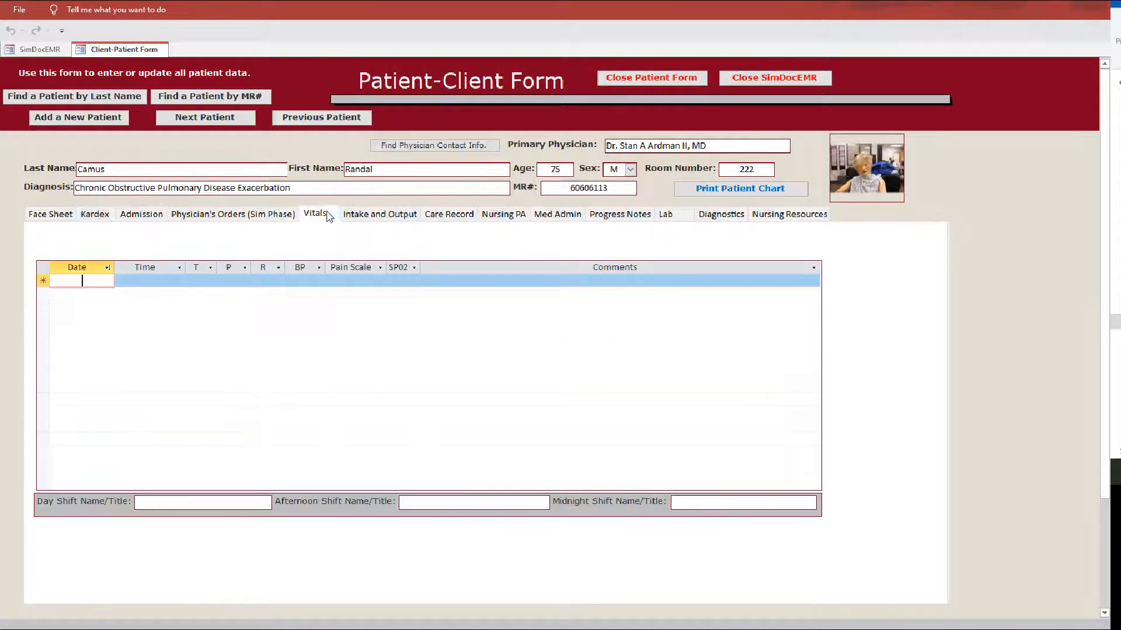
click(377, 216)
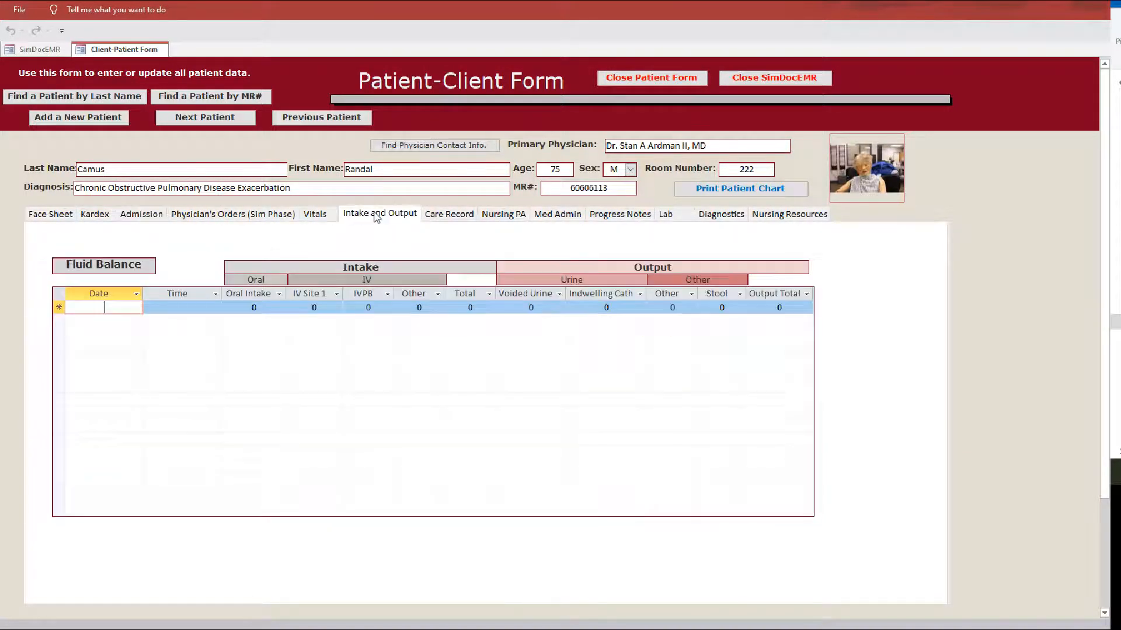
click(446, 216)
click(503, 216)
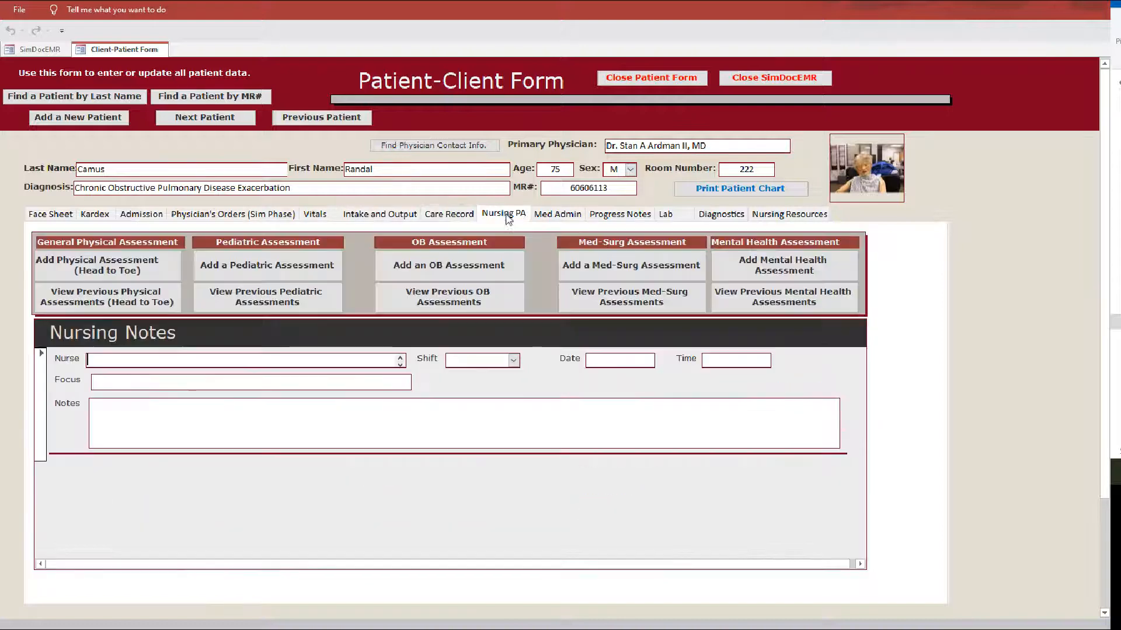
- Set the medication of the PRN order in the patient's medication administration section to Acetaminophen
click(577, 220)
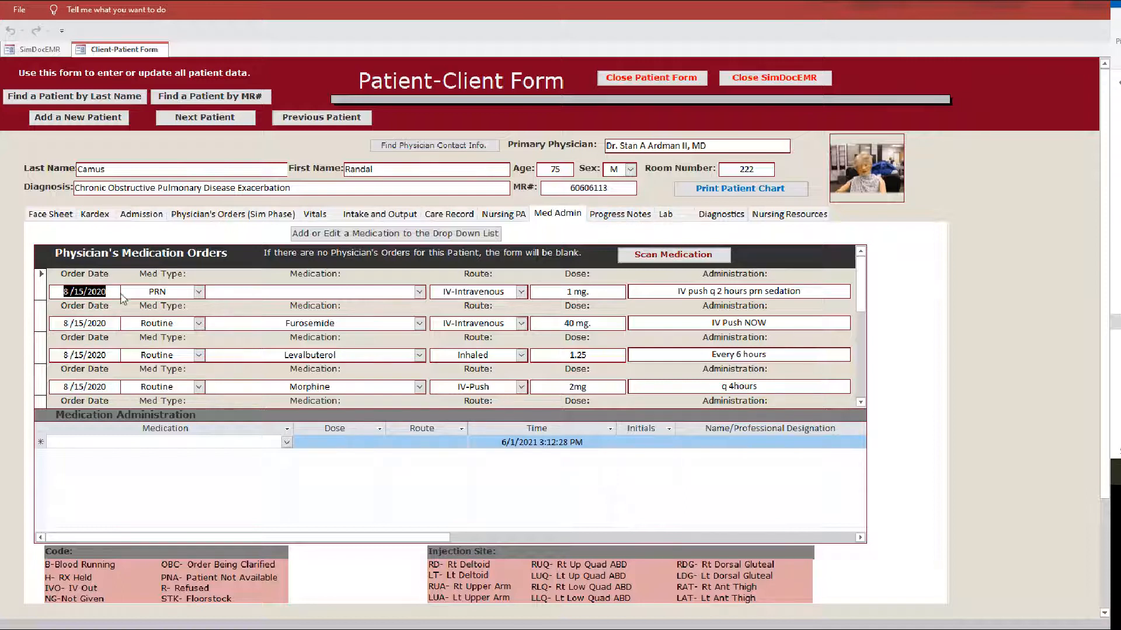
click(419, 292)
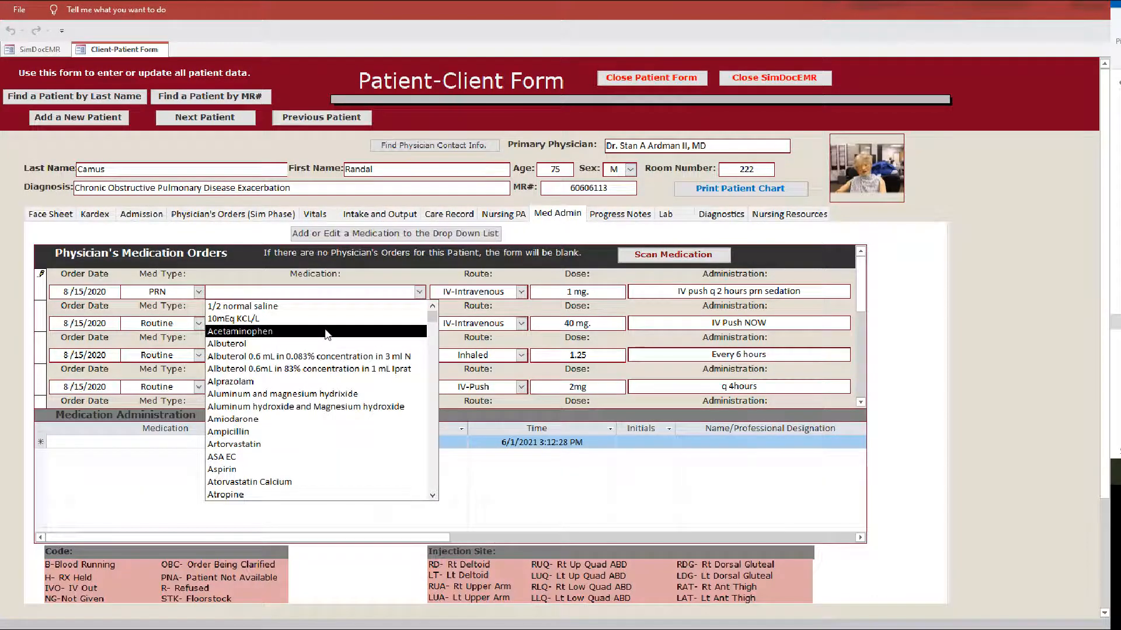
click(239, 331)
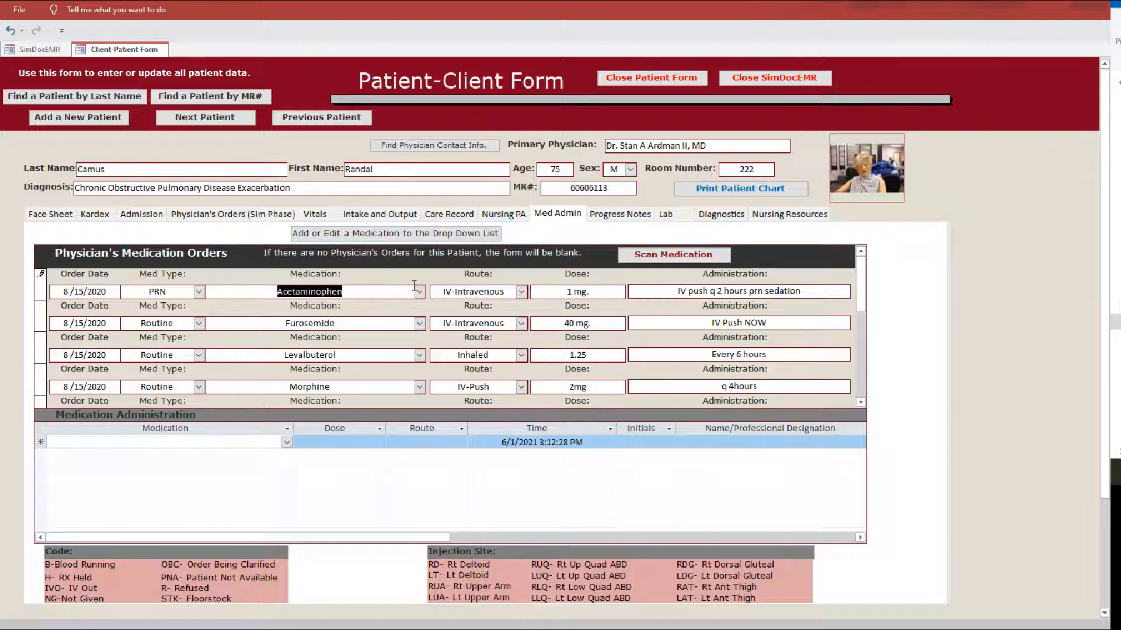
- Examine the medications and bar codes in the form for adding or editing drop-down medications, and close it
click(419, 235)
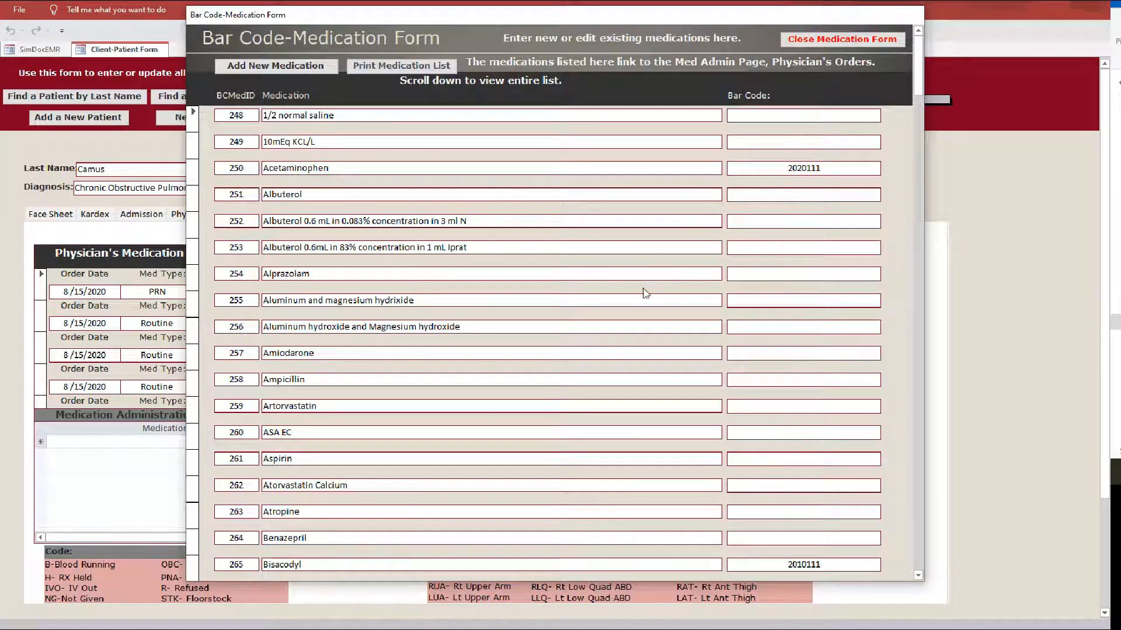
scroll(638, 269, down, 4)
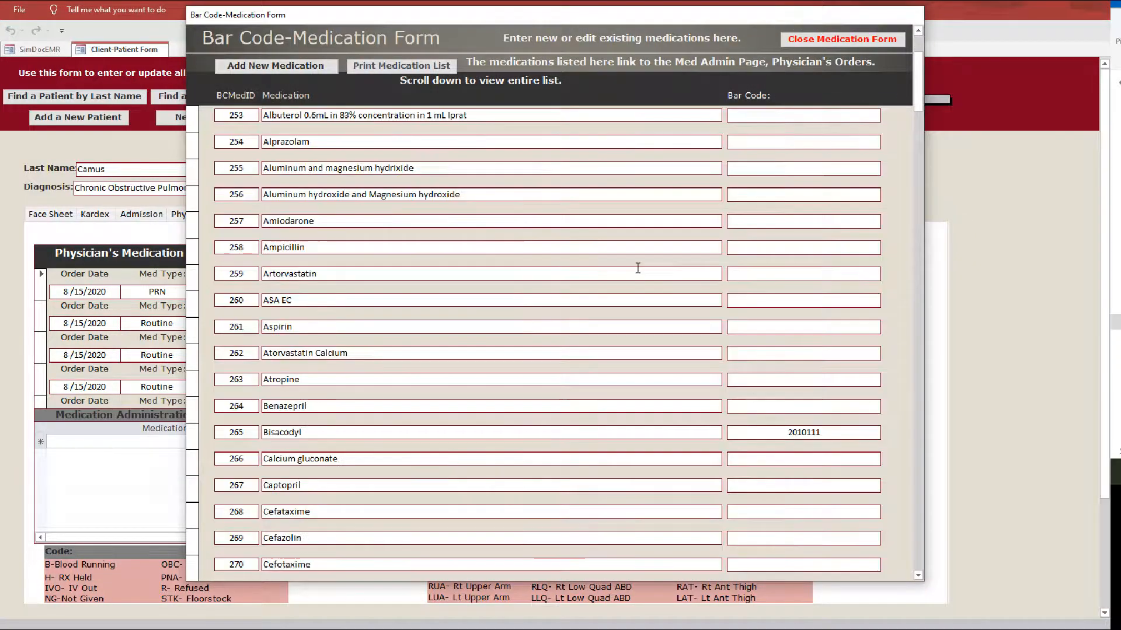
scroll(636, 269, down, 3)
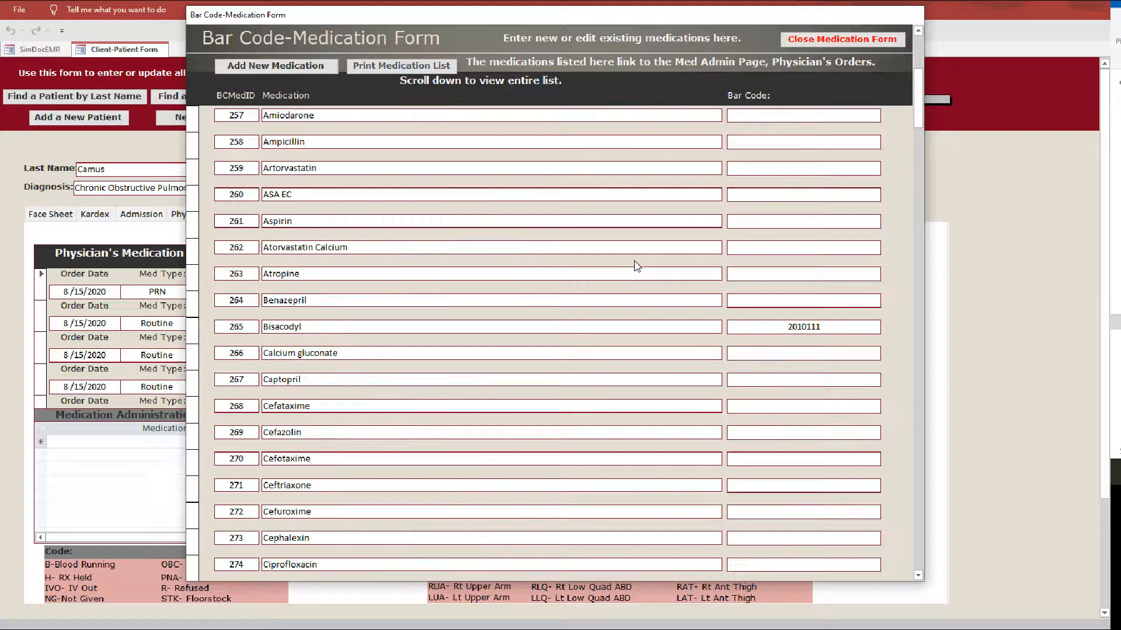
scroll(637, 266, down, 4)
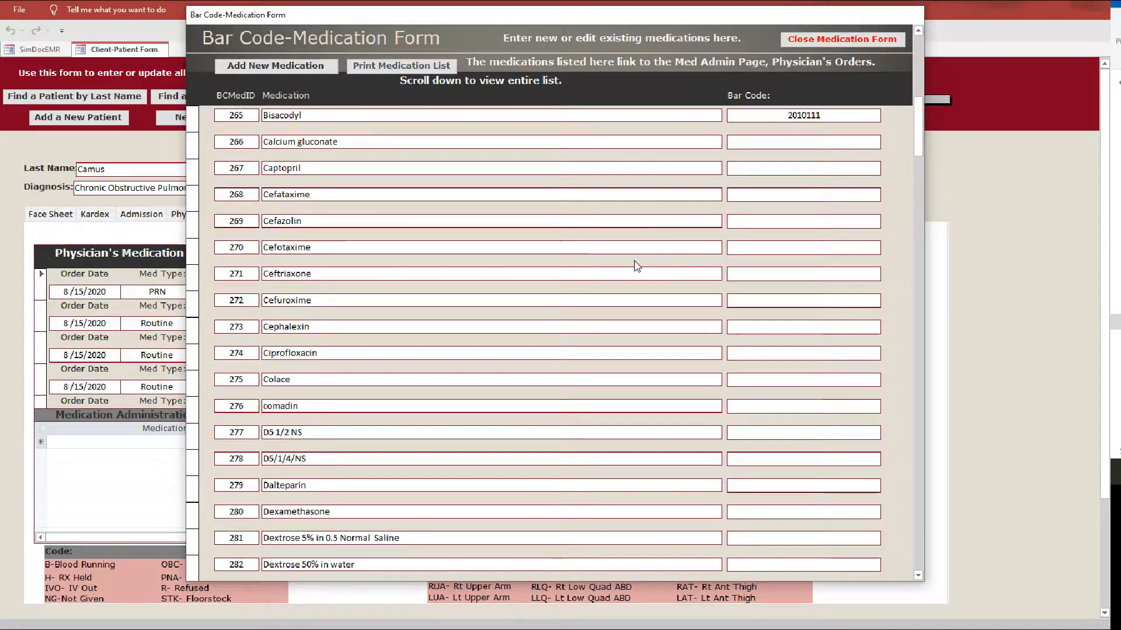
scroll(637, 266, down, 5)
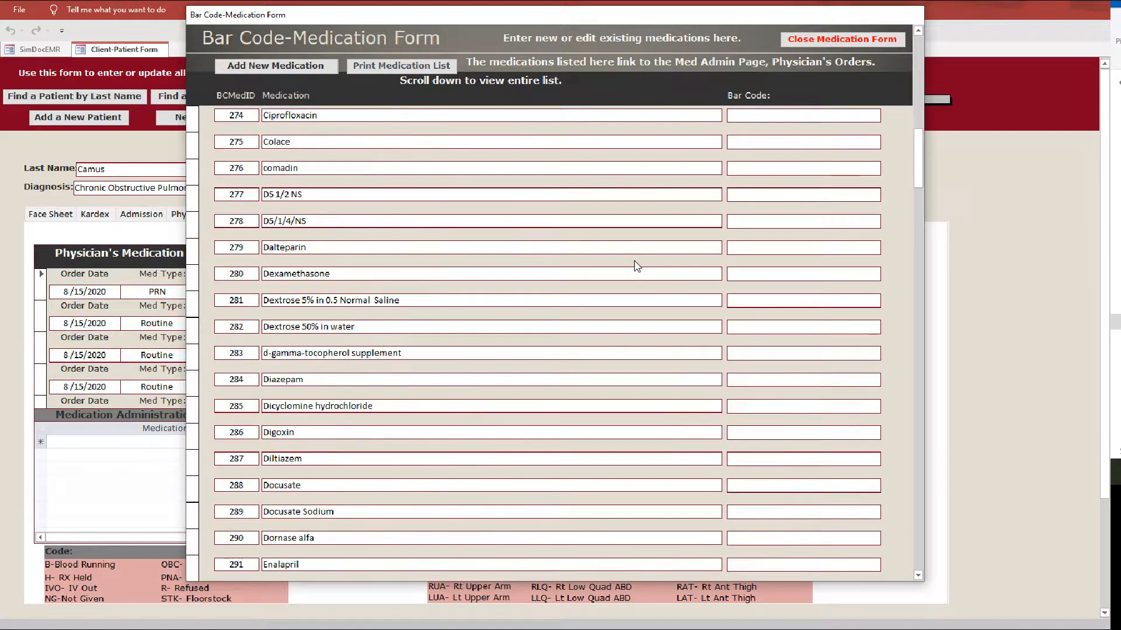
scroll(637, 267, down, 1)
scroll(636, 266, up, 5)
scroll(637, 266, up, 8)
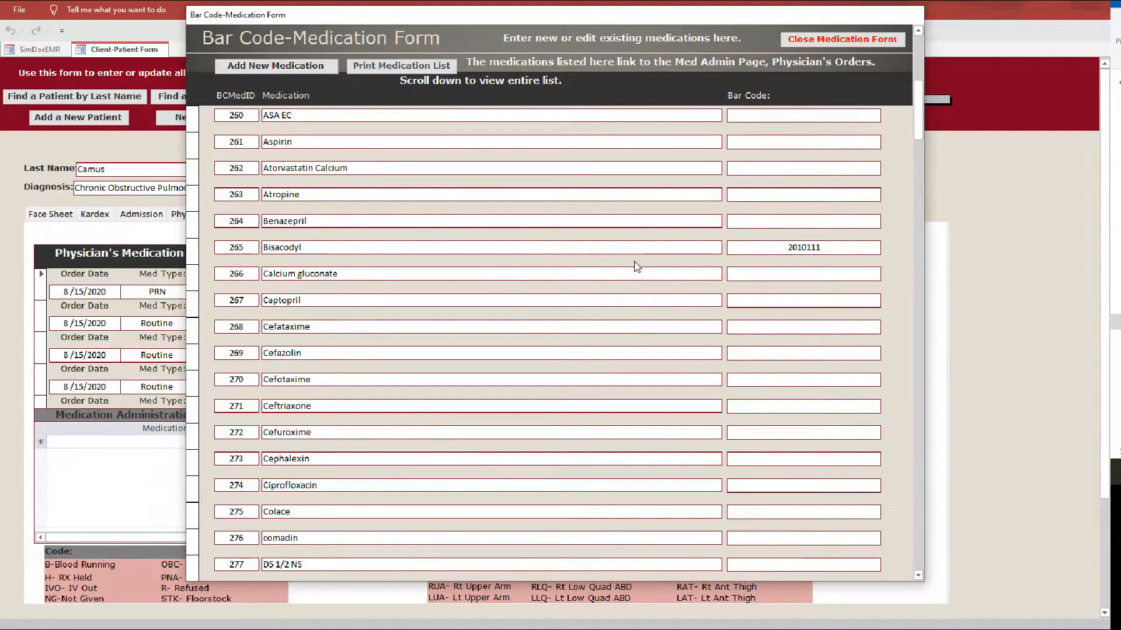
scroll(637, 266, up, 3)
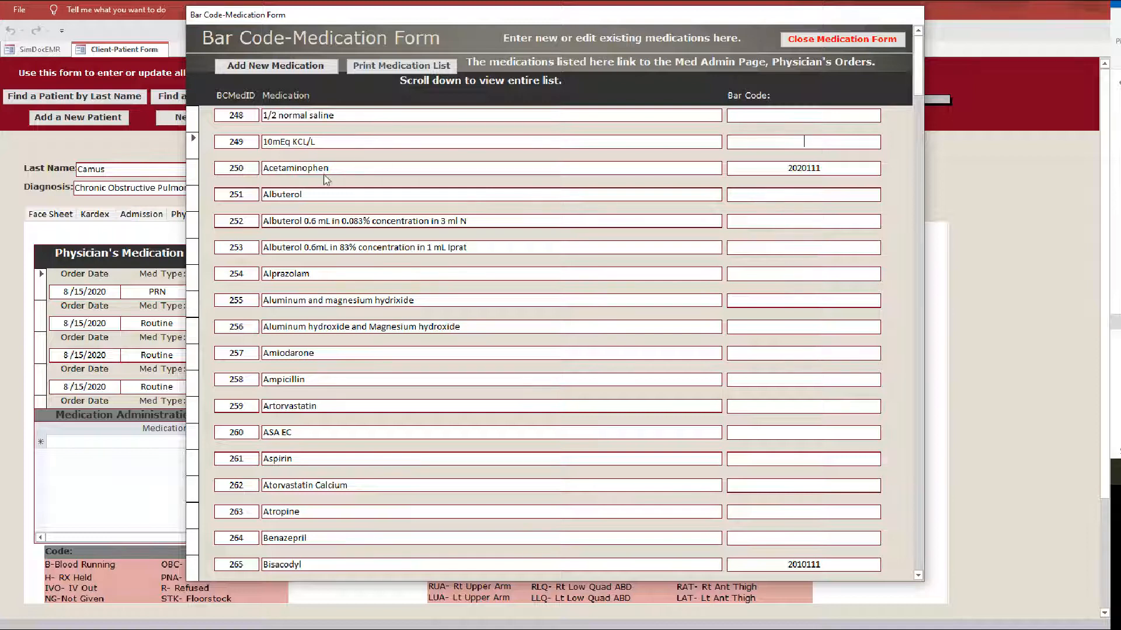
click(826, 41)
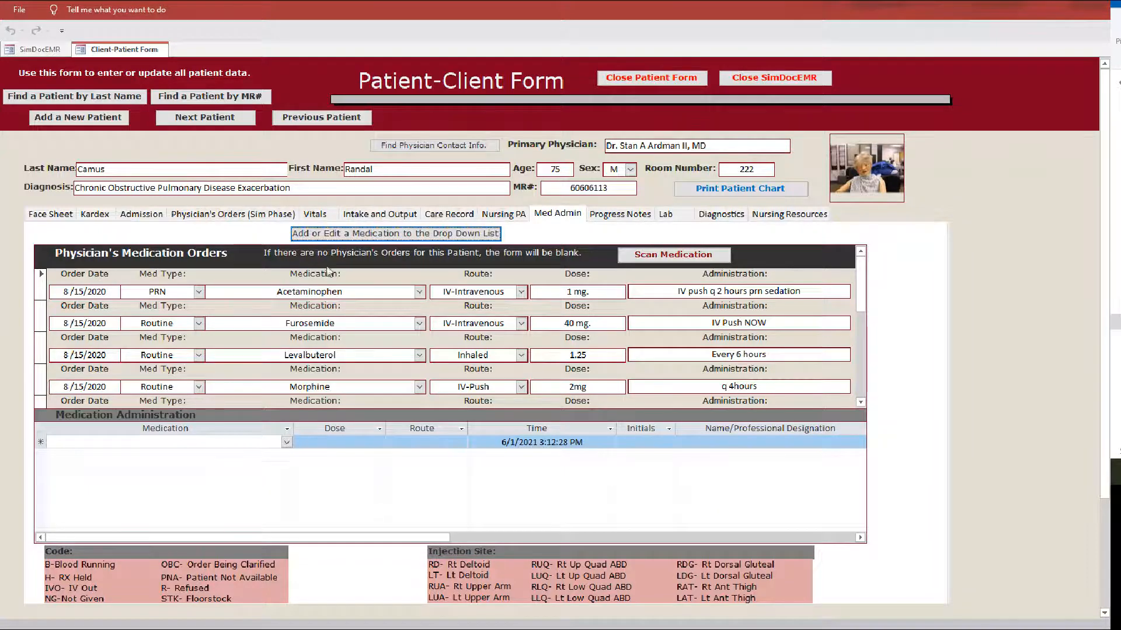
- Reopen the main patient form, browse forward to the Oral Med Administration patient, and check the medication orders and progress notes
click(657, 79)
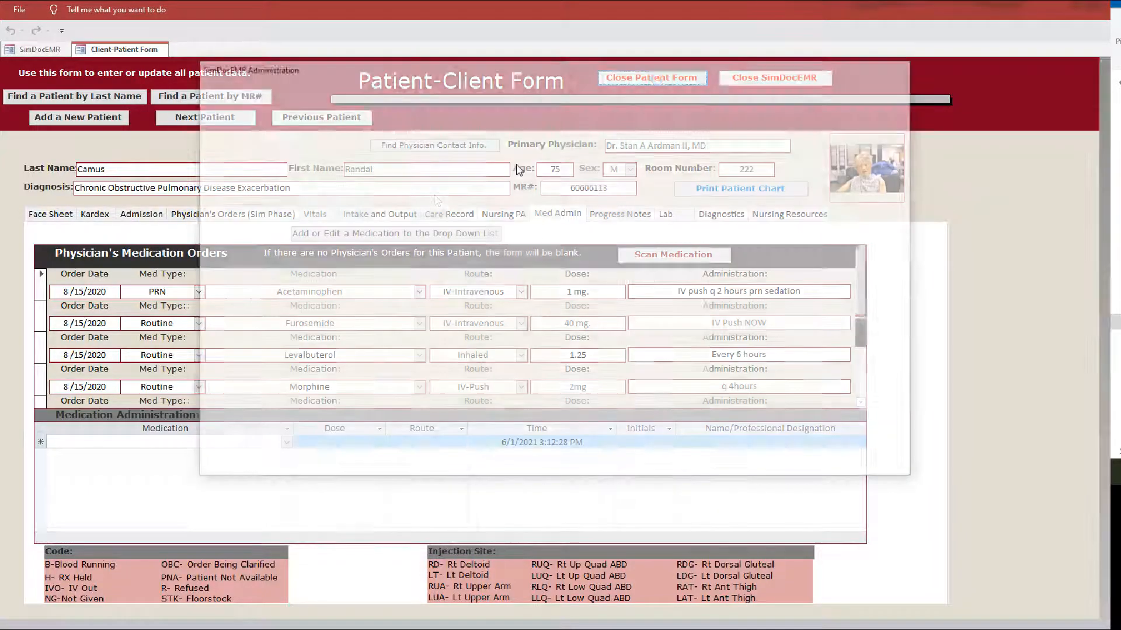
click(557, 299)
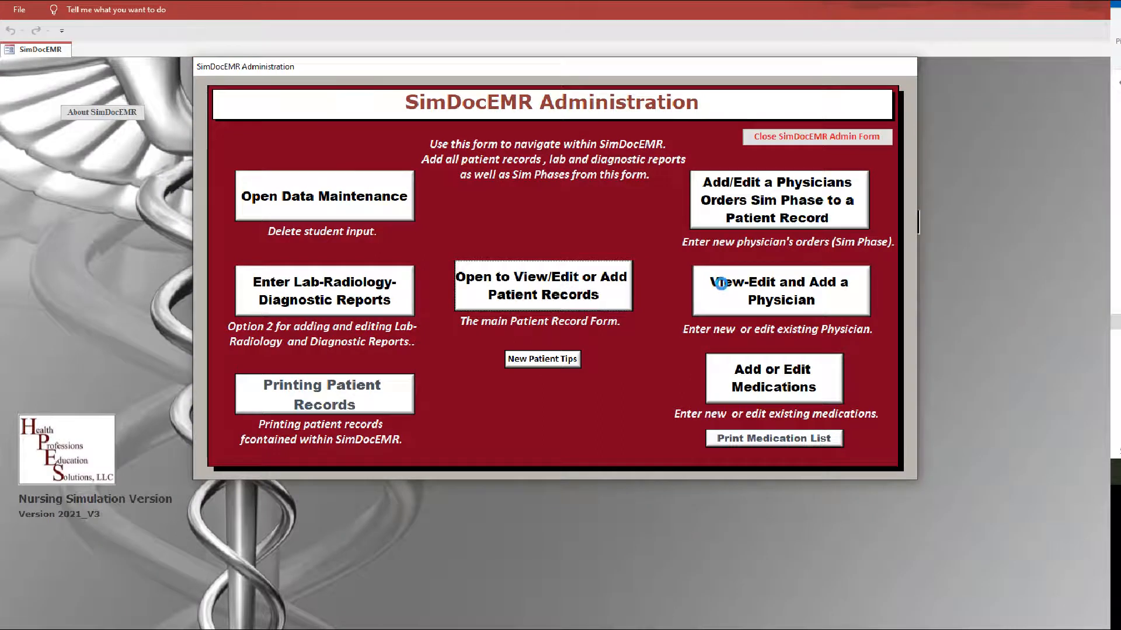
click(210, 118)
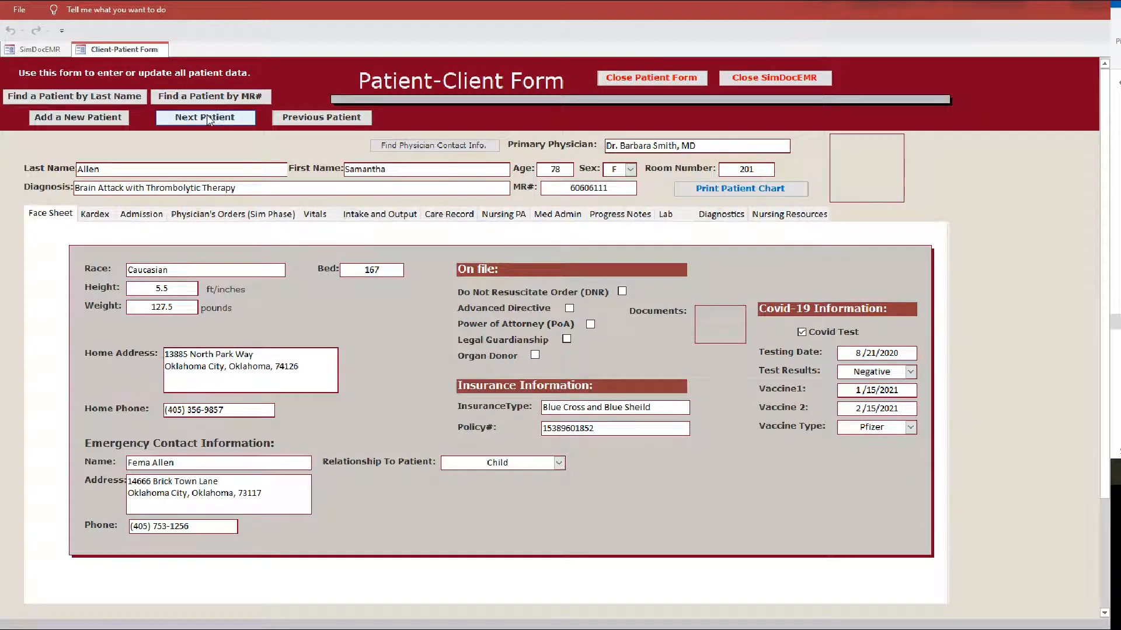
click(209, 118)
click(208, 118)
click(209, 118)
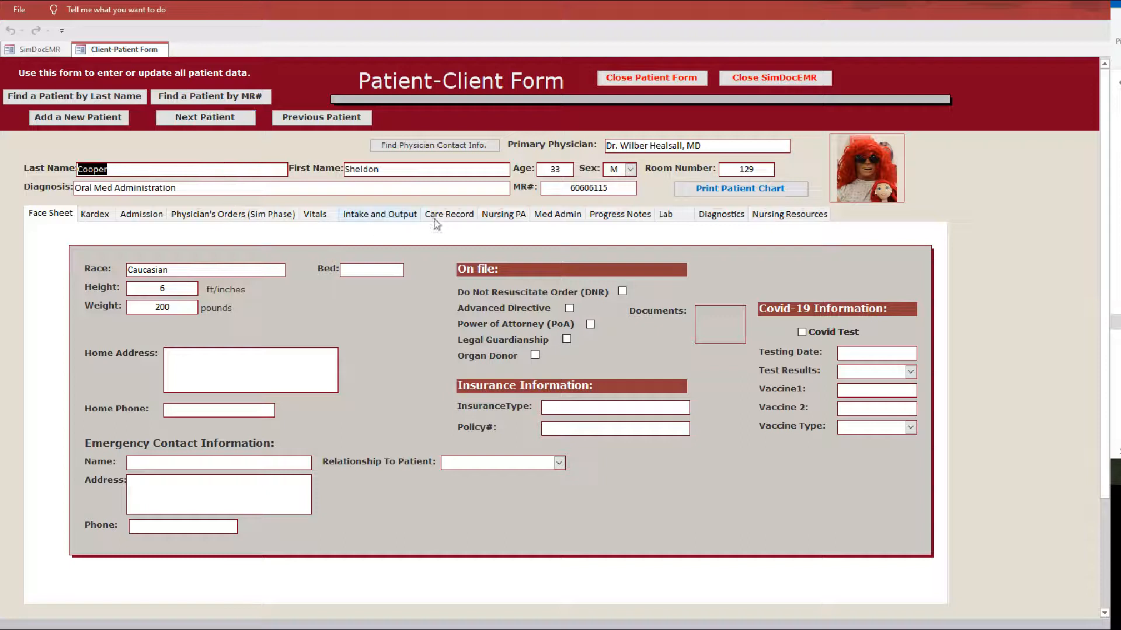
click(561, 217)
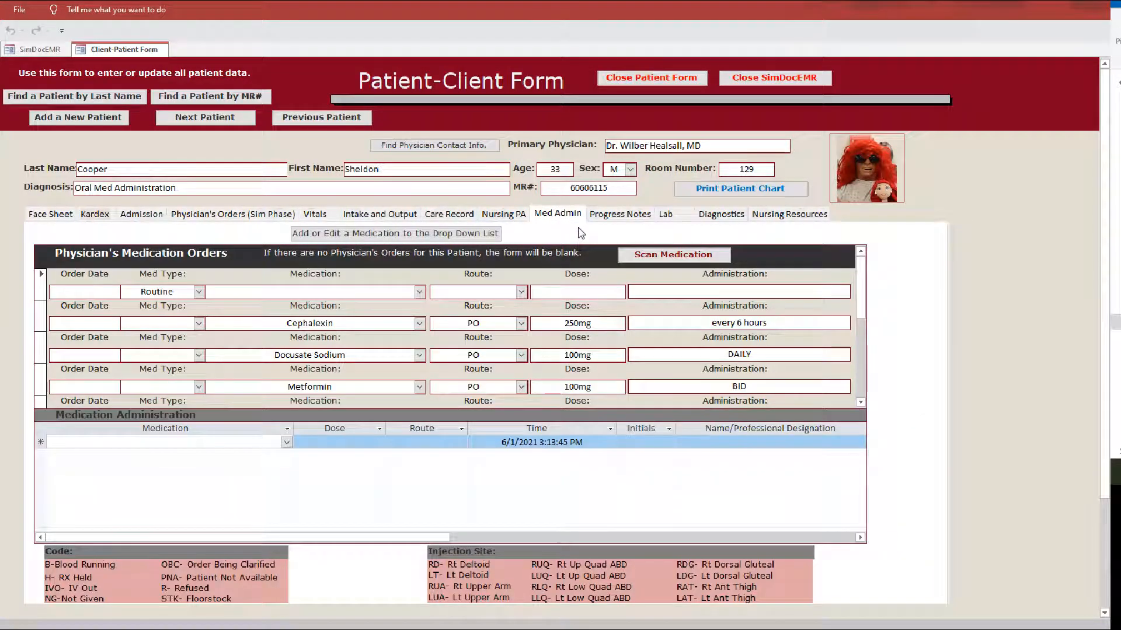
click(618, 217)
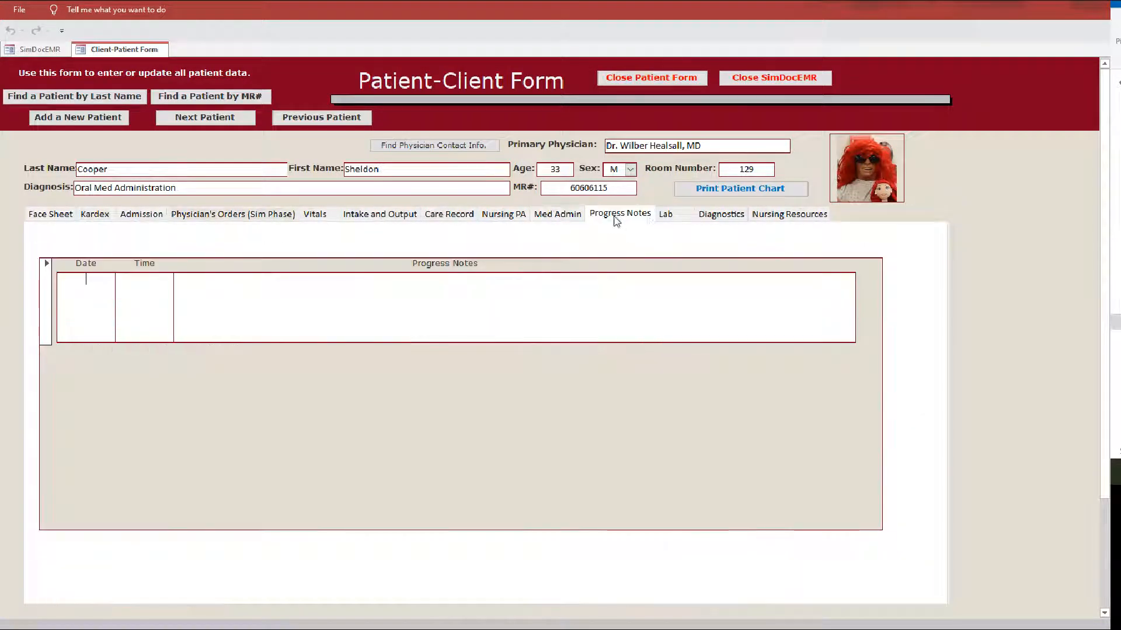
- Add a Blood Test lab order dated 05/20/2021 for this patient, and view and close the blood test results entry form
click(667, 218)
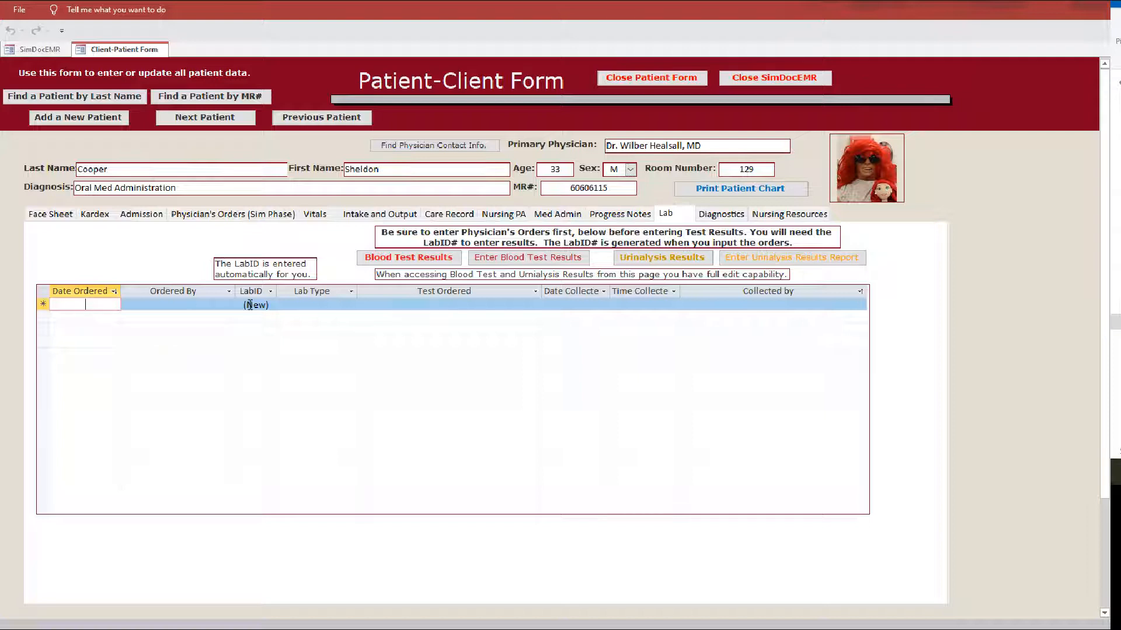
text(05/20/22)
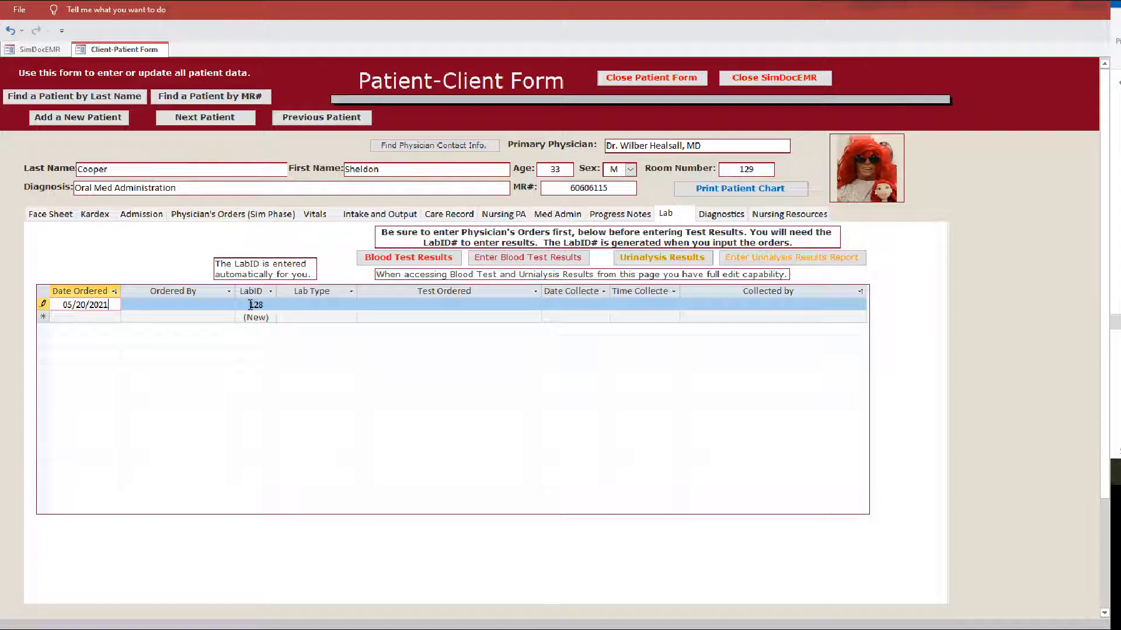
key(Tab)
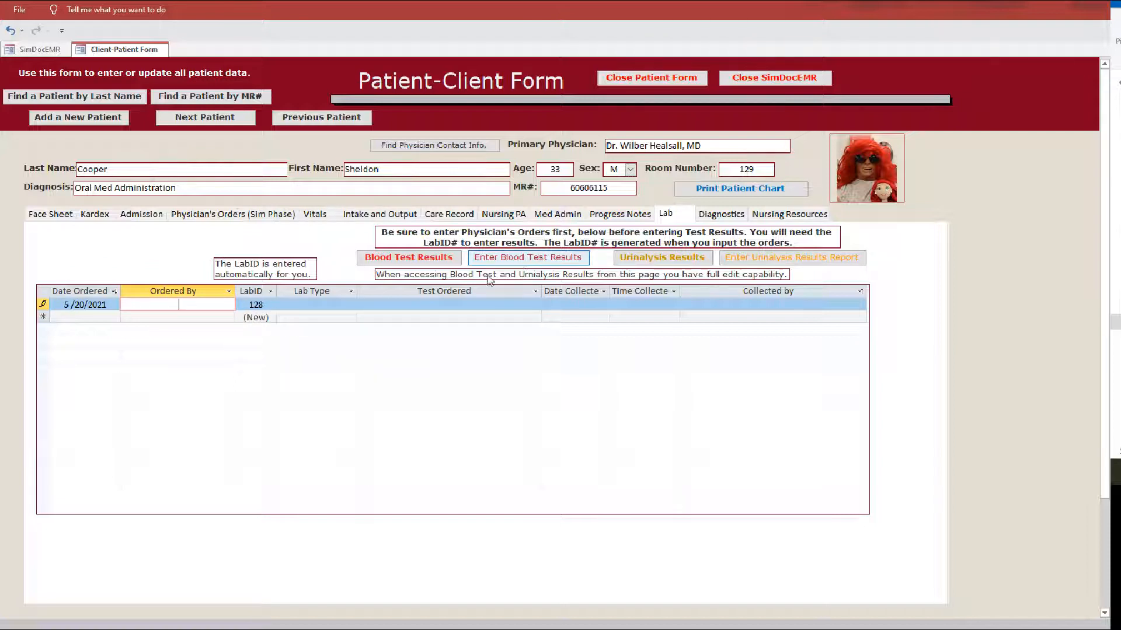
click(338, 306)
click(351, 305)
click(307, 318)
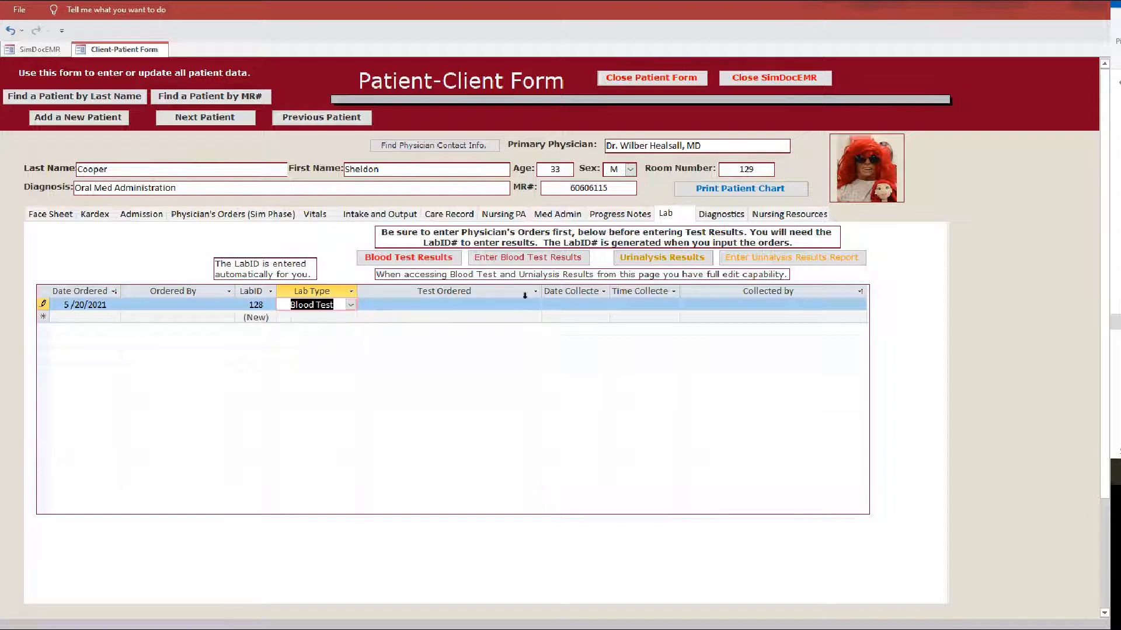
click(533, 262)
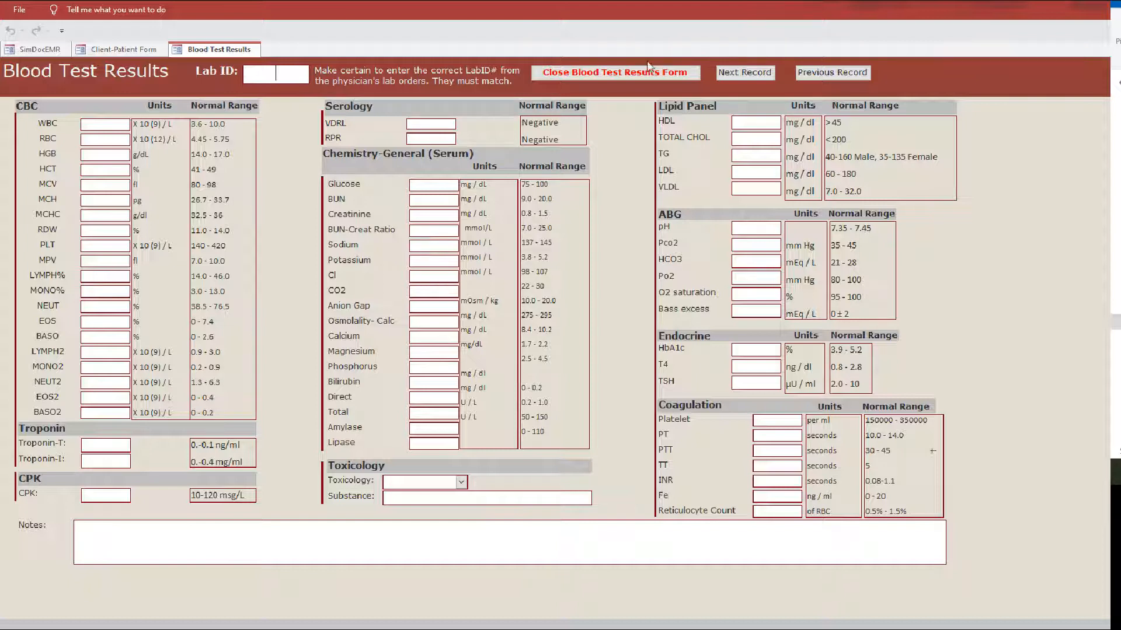
click(624, 71)
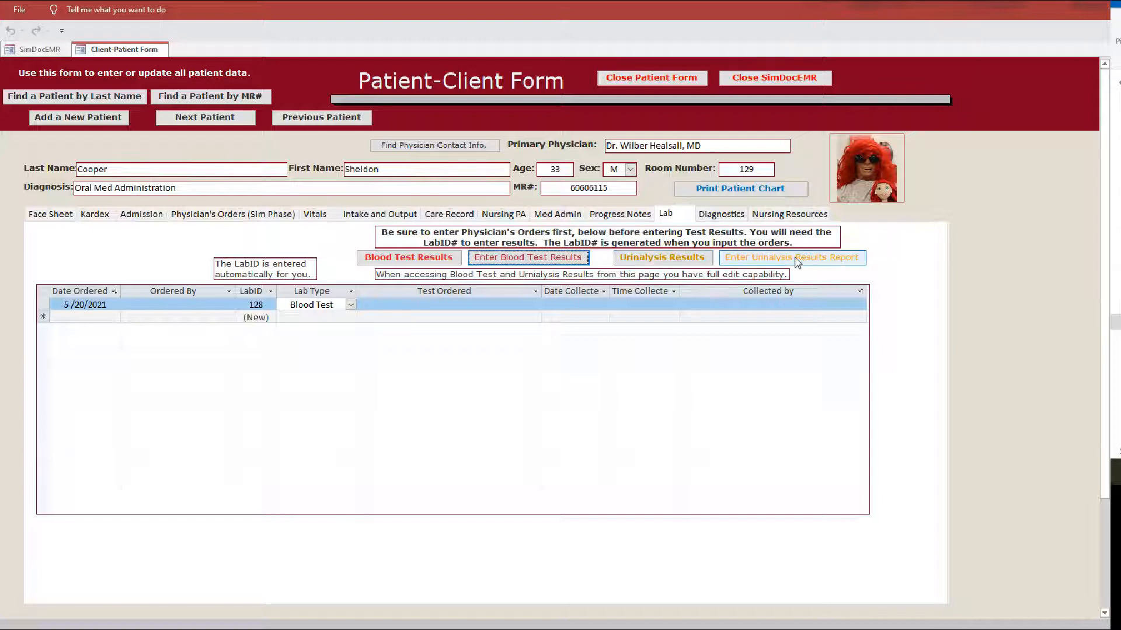
- Add a diagnostics order dated 05/21/2021 for this patient, and view and close the diagnostic reports entry form
click(724, 215)
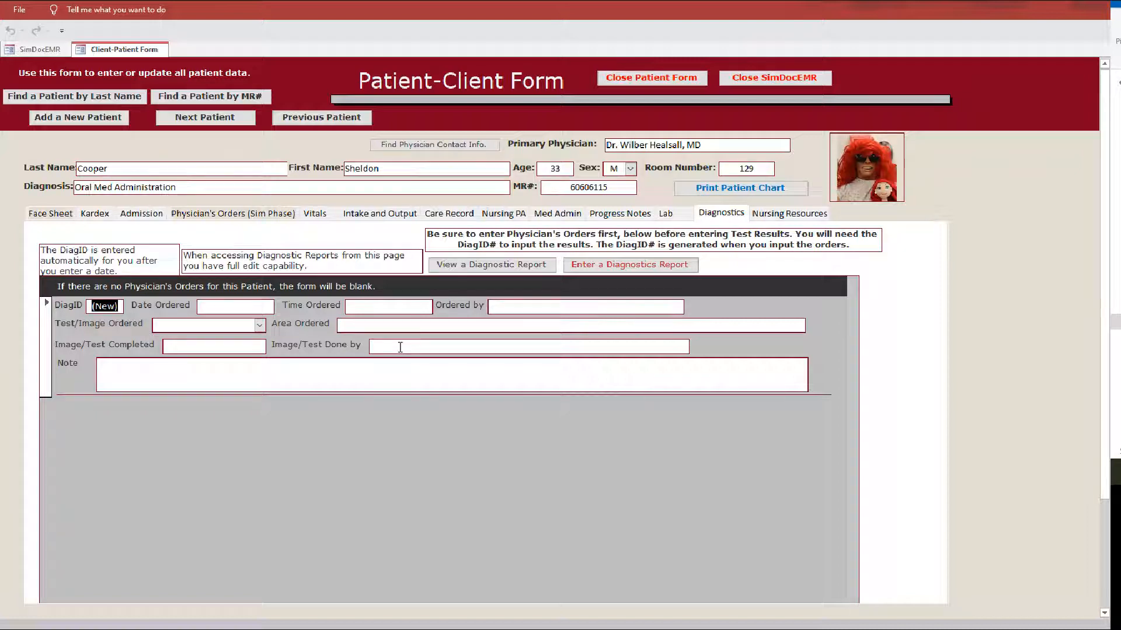
key(Tab)
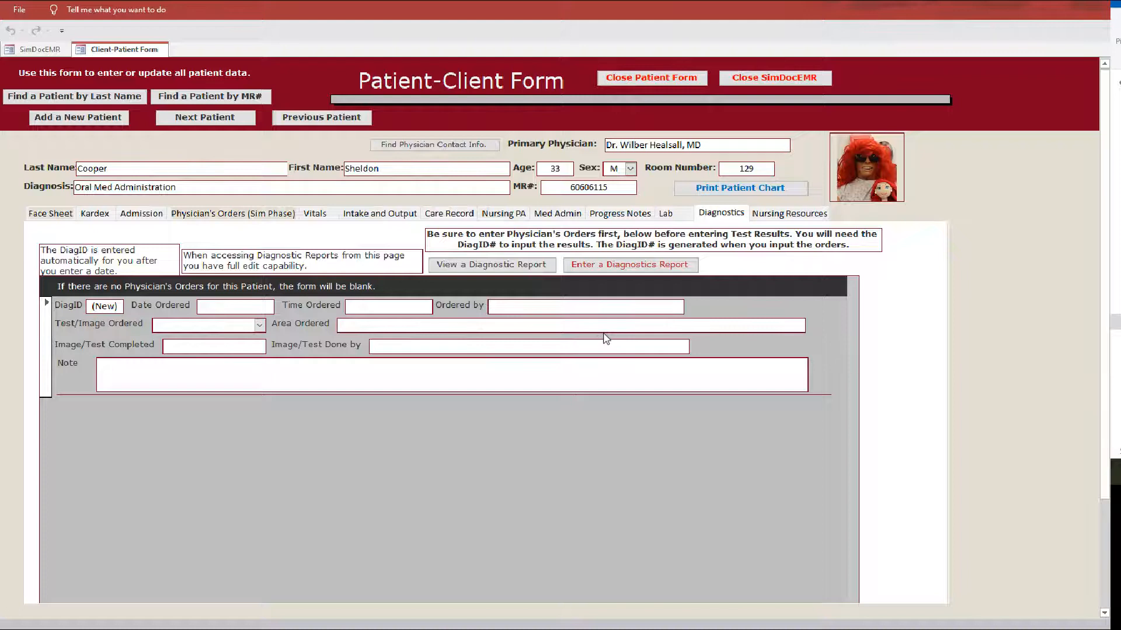
text(05/21/2021)
key(Tab)
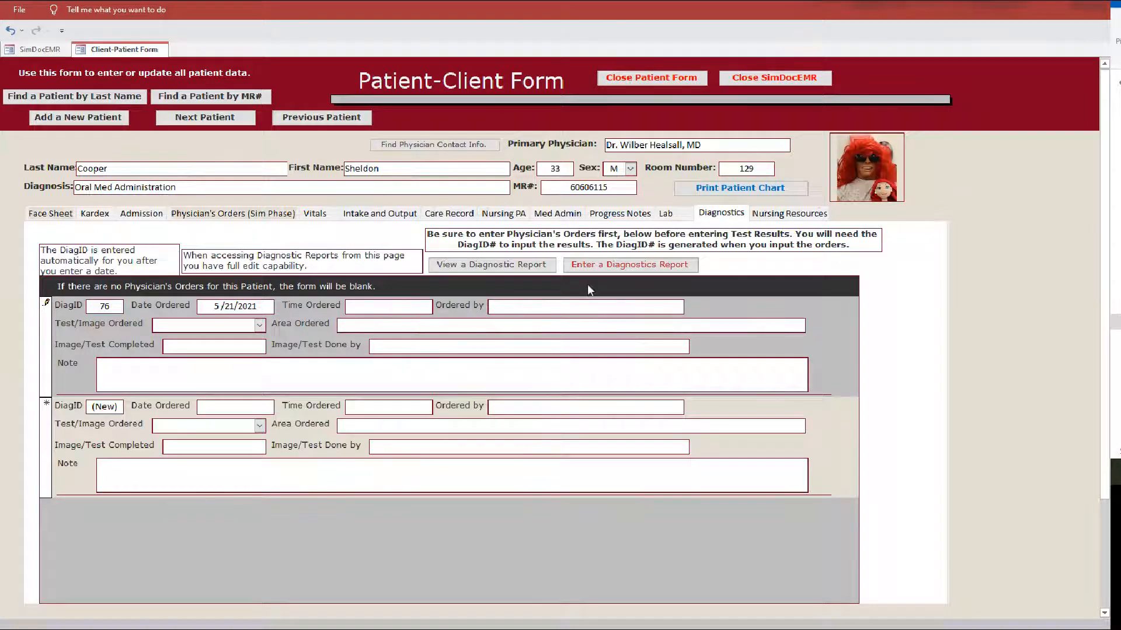
click(601, 269)
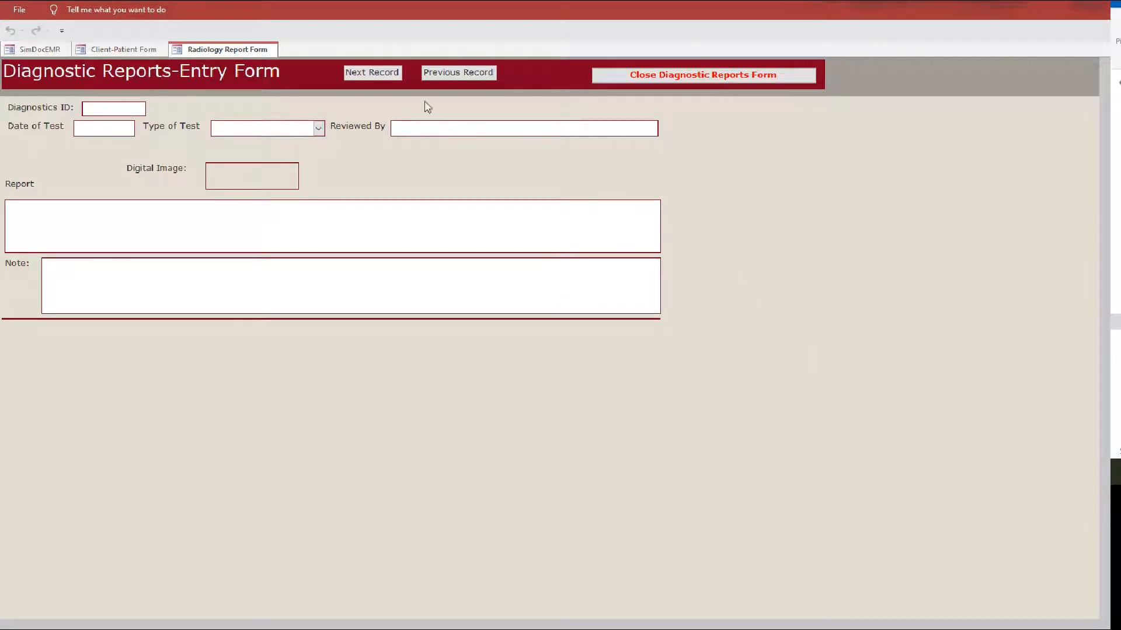
click(665, 75)
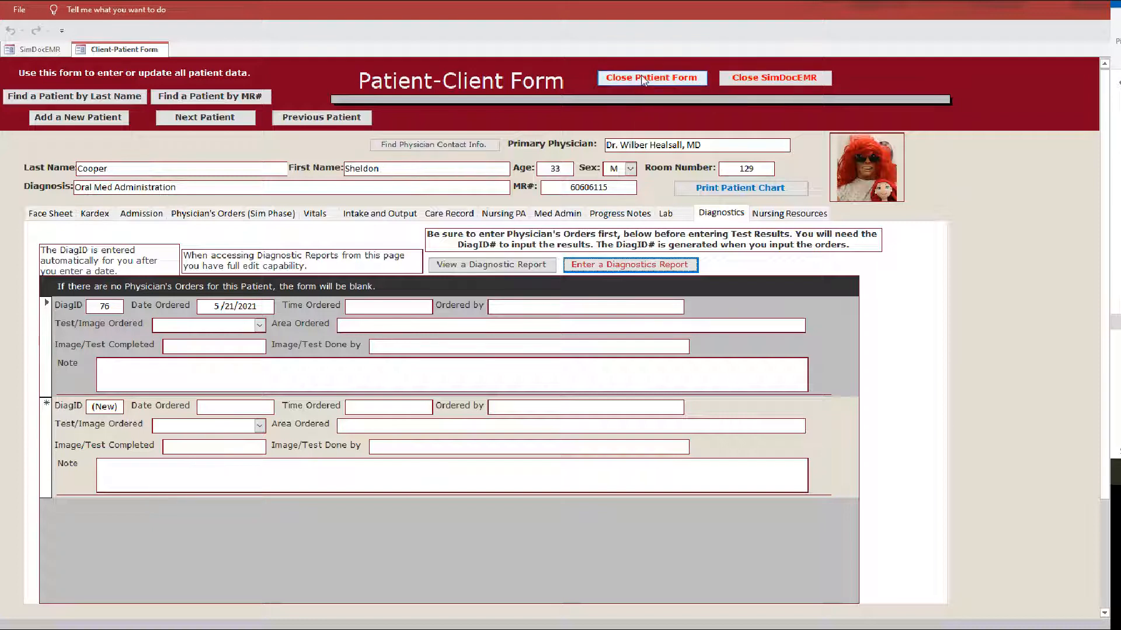
- View the patient's Physician's Orders (Sim Phase) section and select the number of phases in the simulation for entry
click(221, 213)
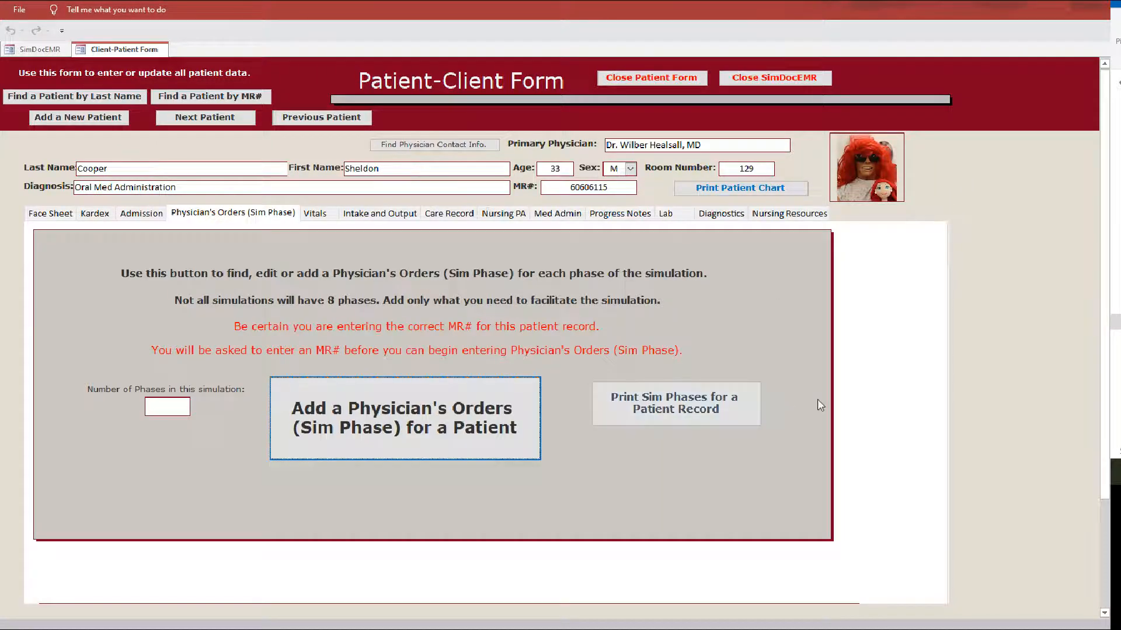
click(165, 410)
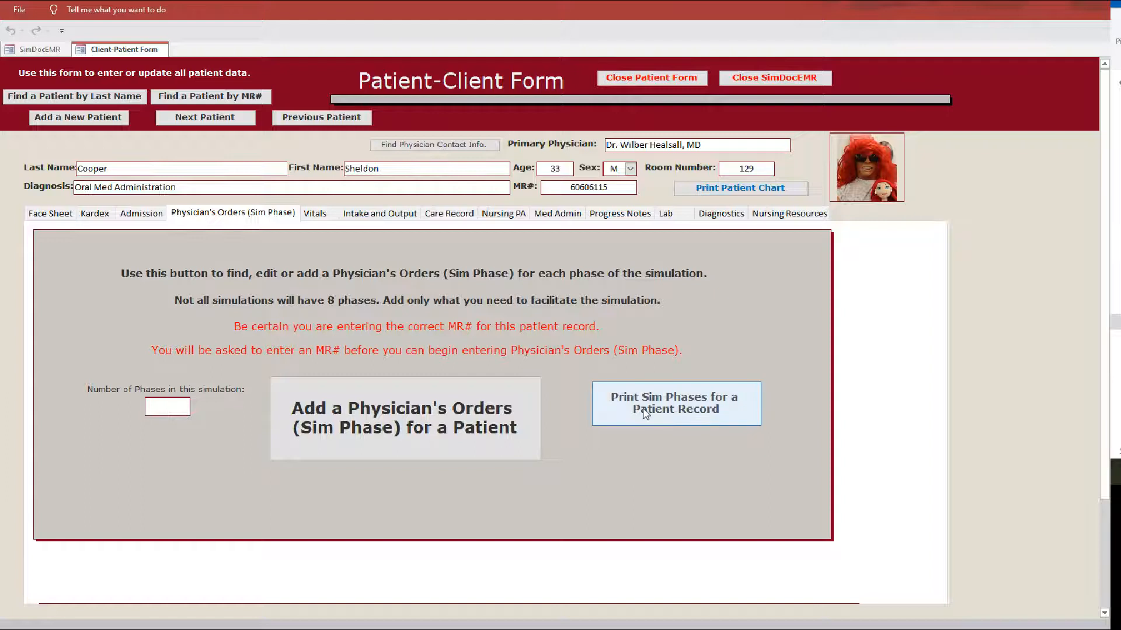
- Open the Physician's Orders simulation phase entry form and find the Spinal Cord Injury patient's record by MR#
click(394, 415)
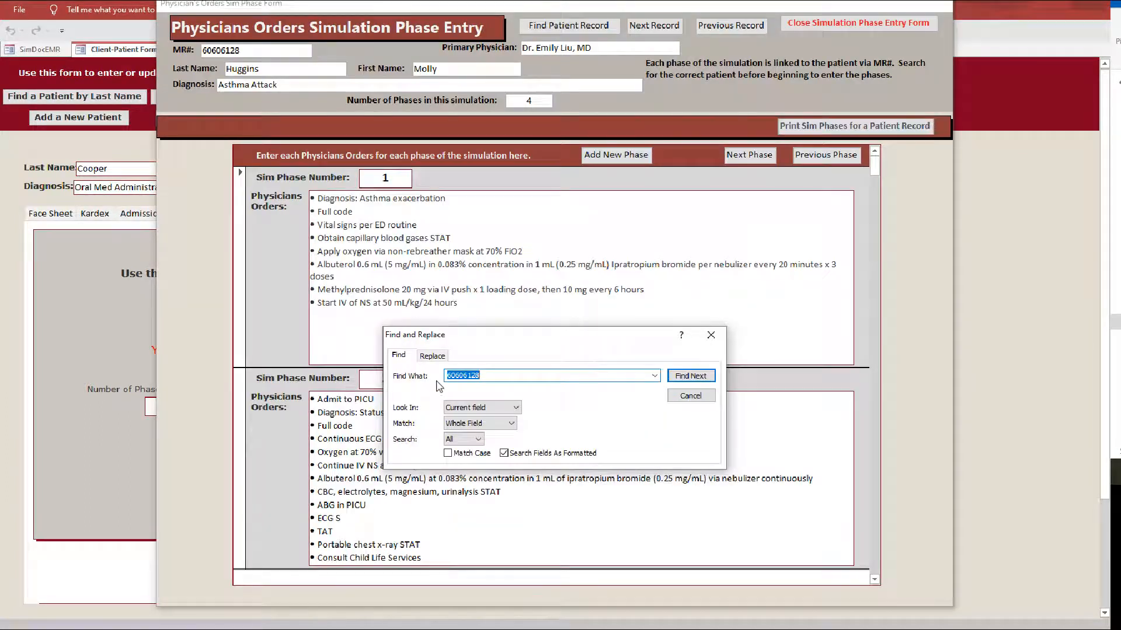
click(484, 375)
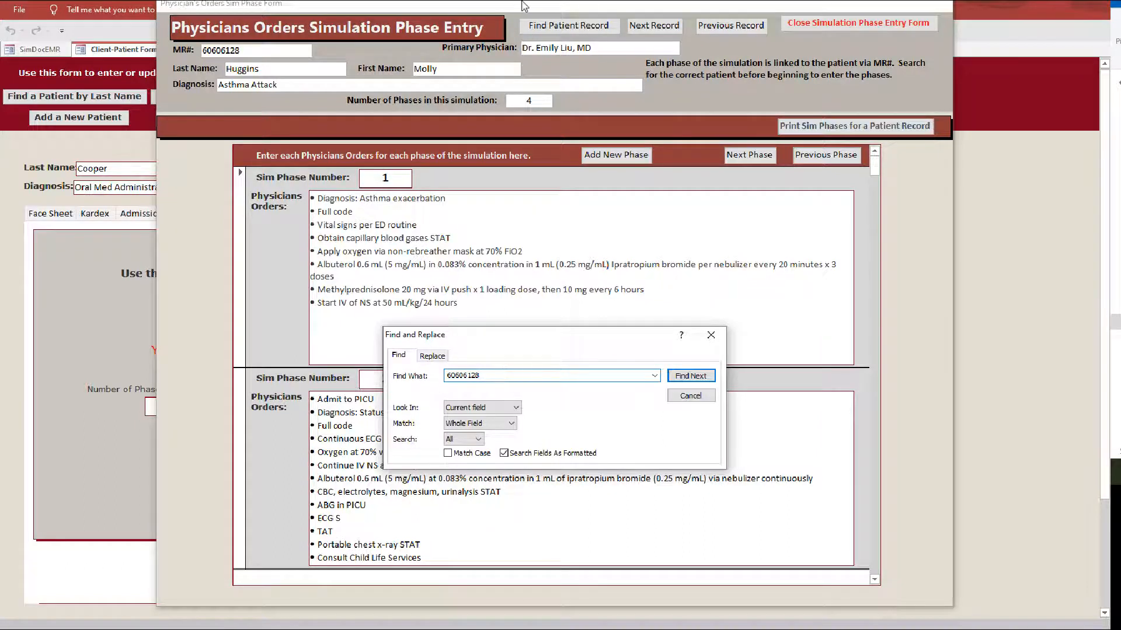
key(BackSpace)
key(BackSpace)
key(Return)
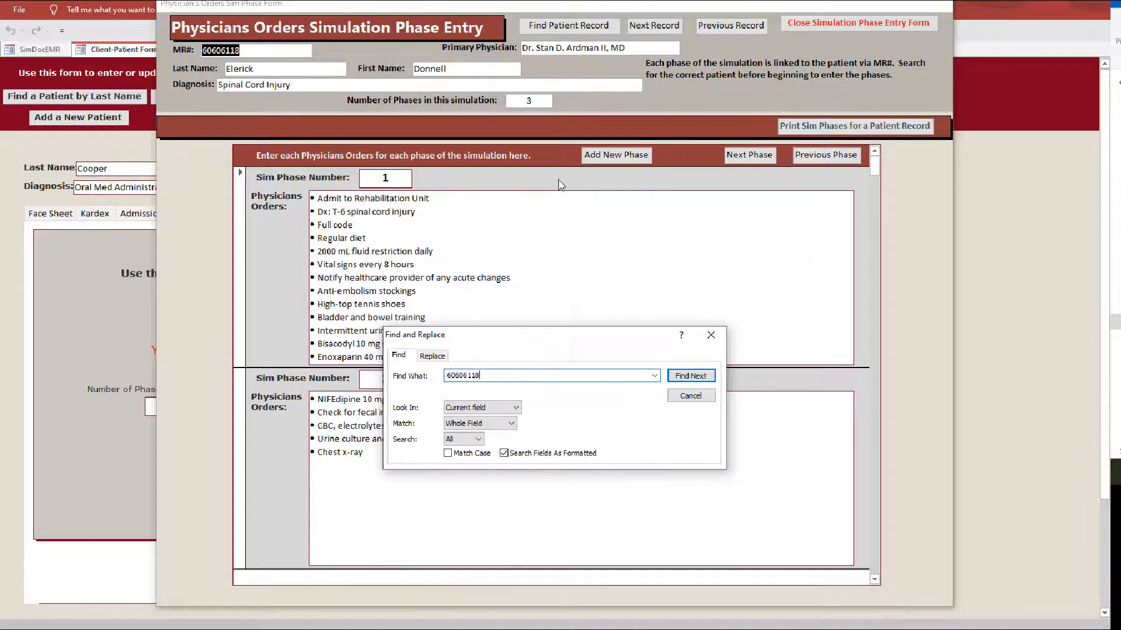
click(710, 335)
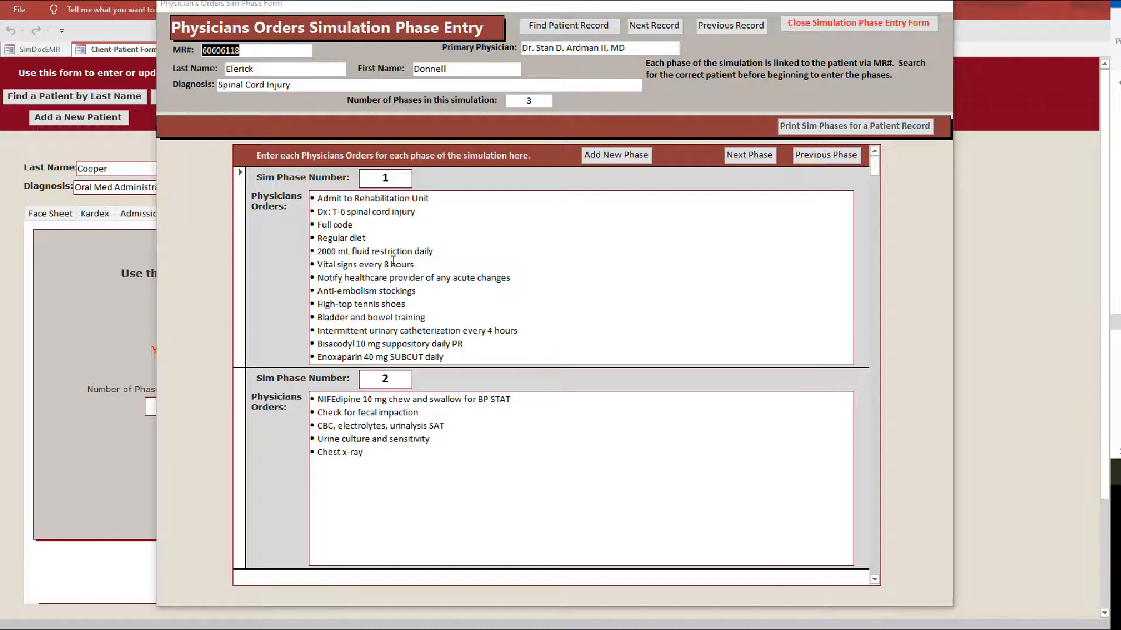
- Browse this patient's physician's orders forward to phase 3 and back to phase 2
scroll(393, 261, down, 3)
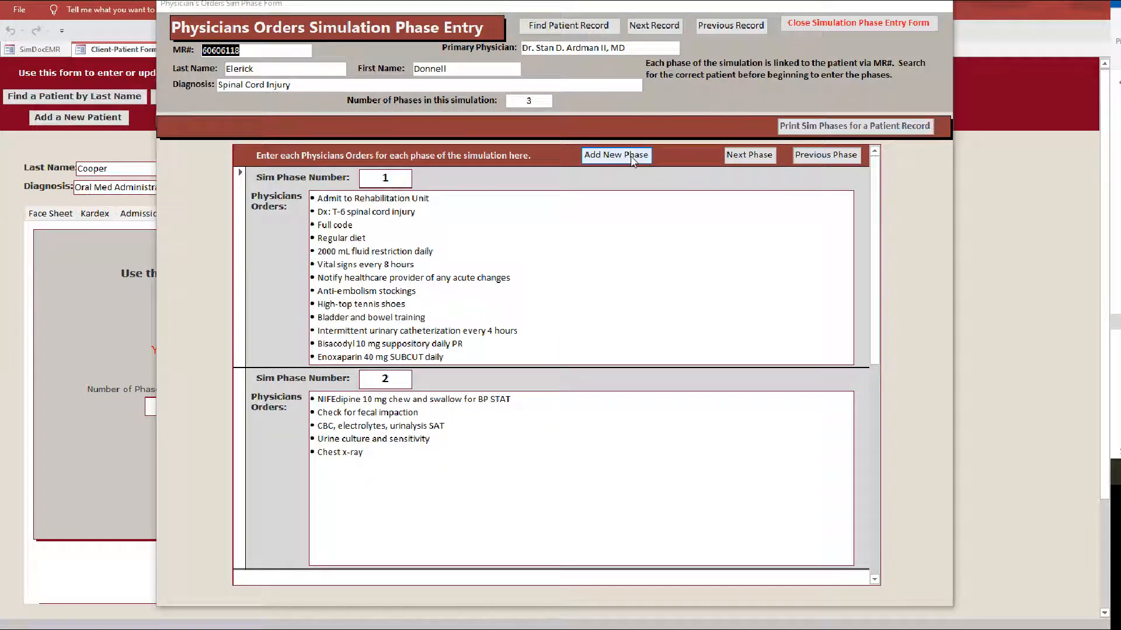
click(746, 156)
click(746, 156)
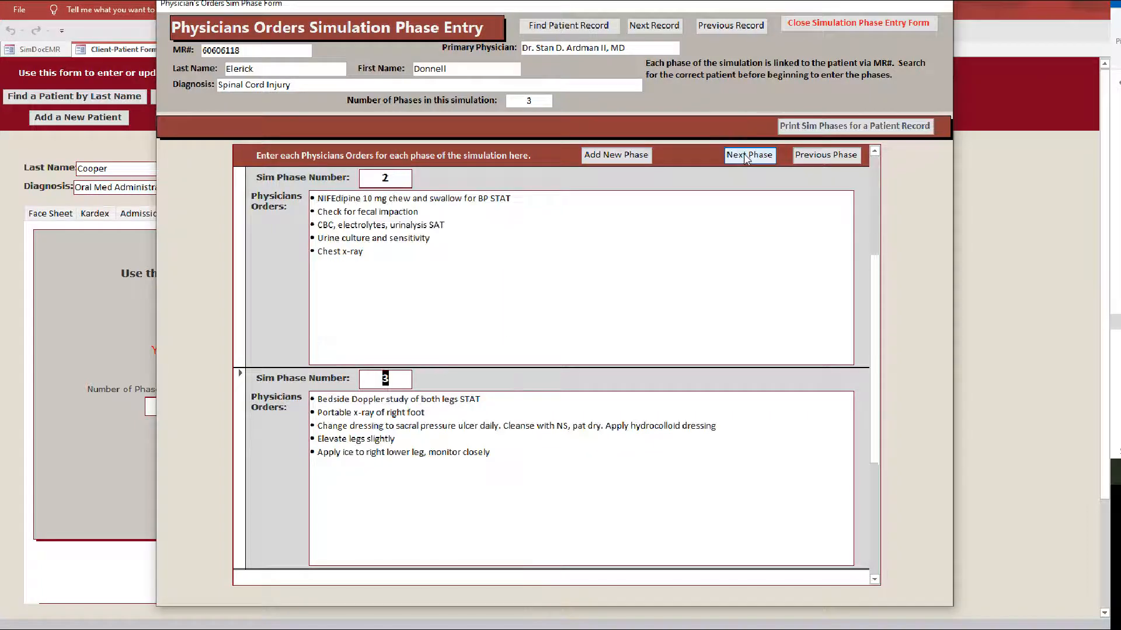
click(814, 166)
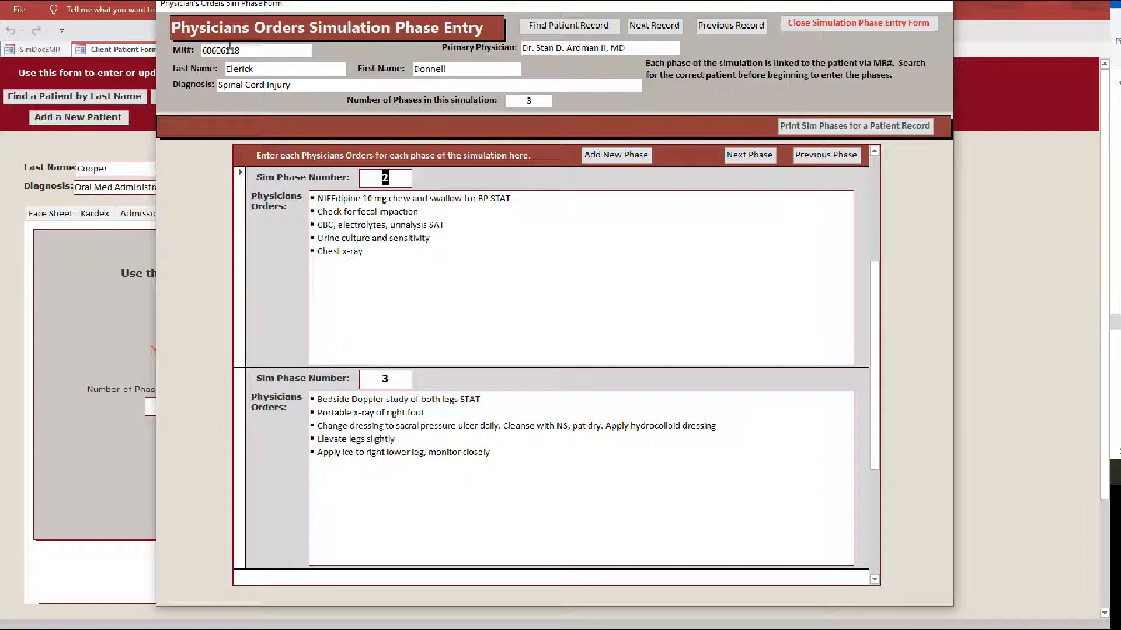
- Find the Chronic Obstructive Pulmonary Disease Exacerbation patient's simulation phases by MR#, and close the phase entry and patient forms
click(565, 26)
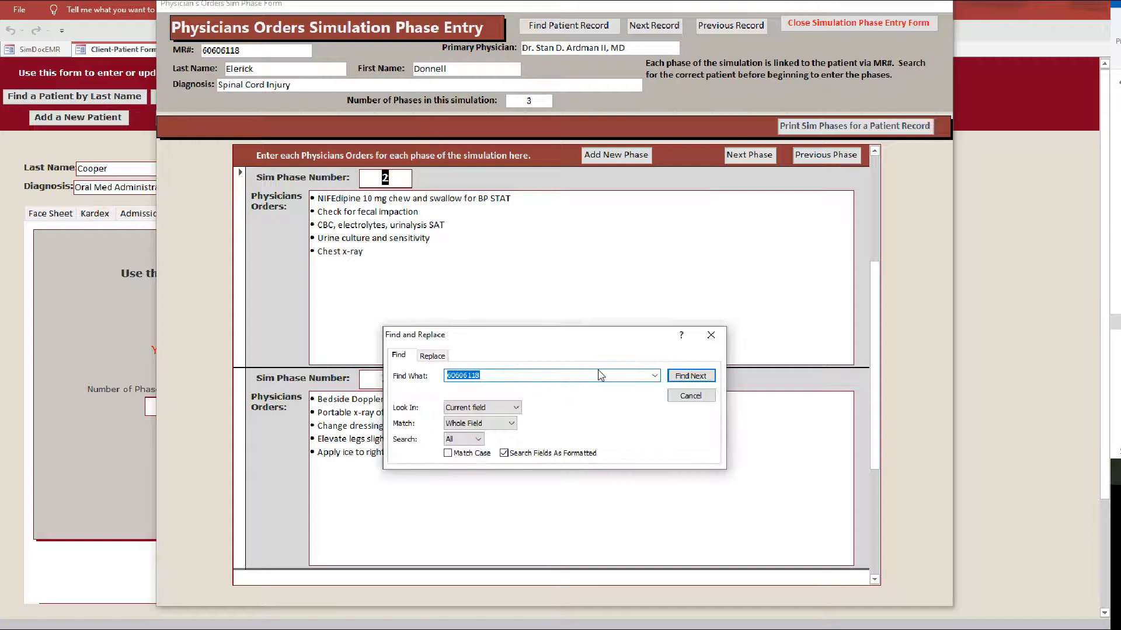
text(60606113)
key(Return)
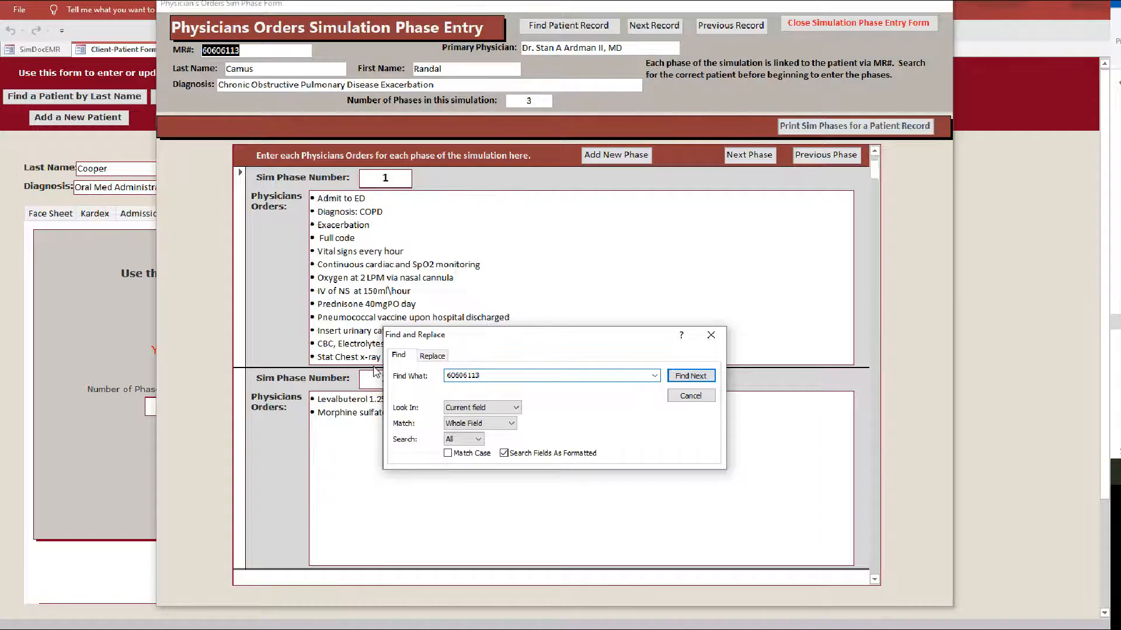
click(711, 335)
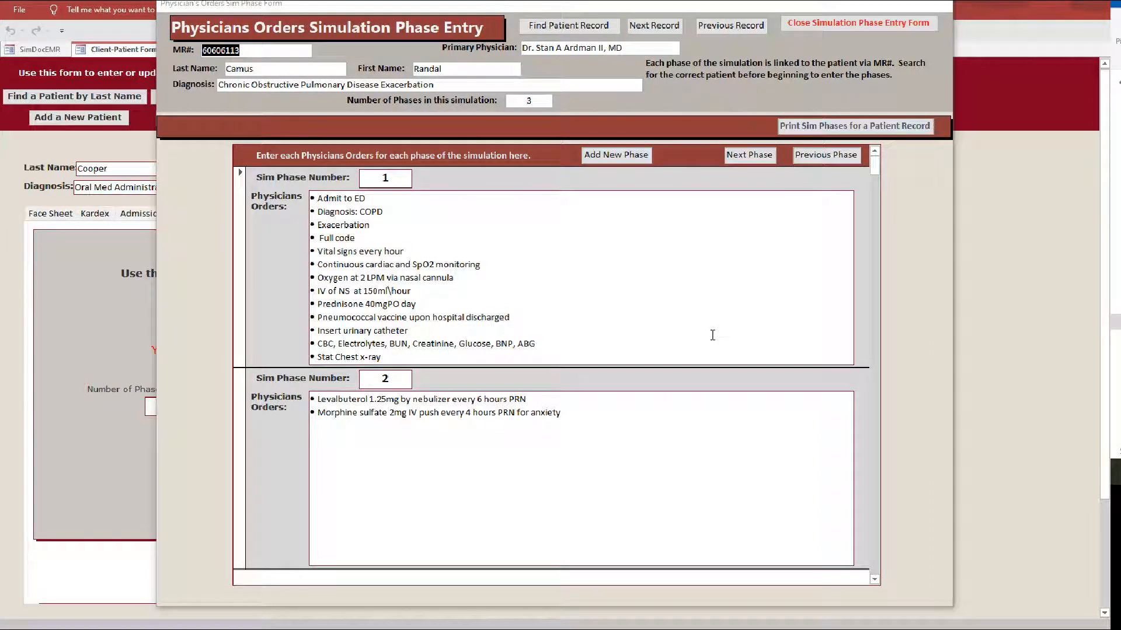
click(852, 25)
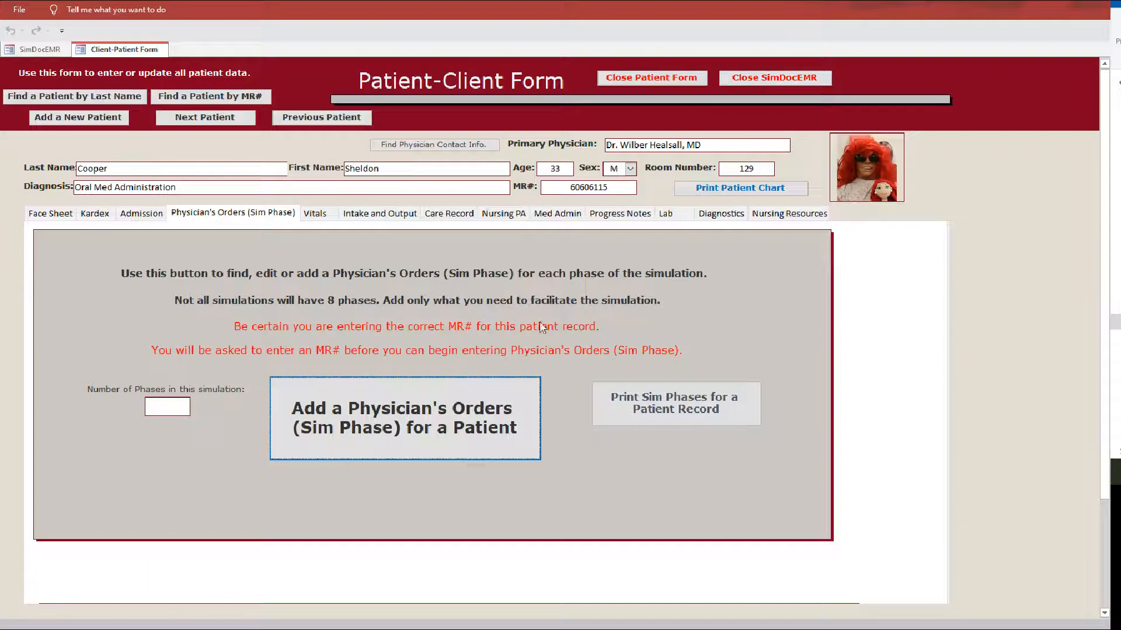
click(660, 79)
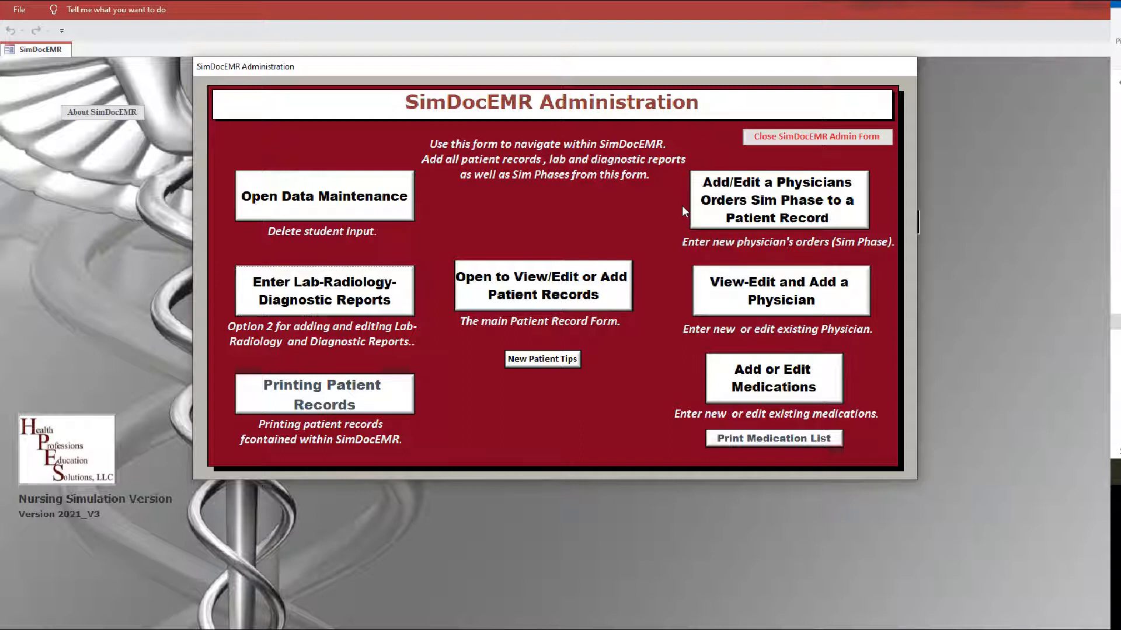
- View and close the Physician Contact List and the Bar Code-Medication Form
click(795, 294)
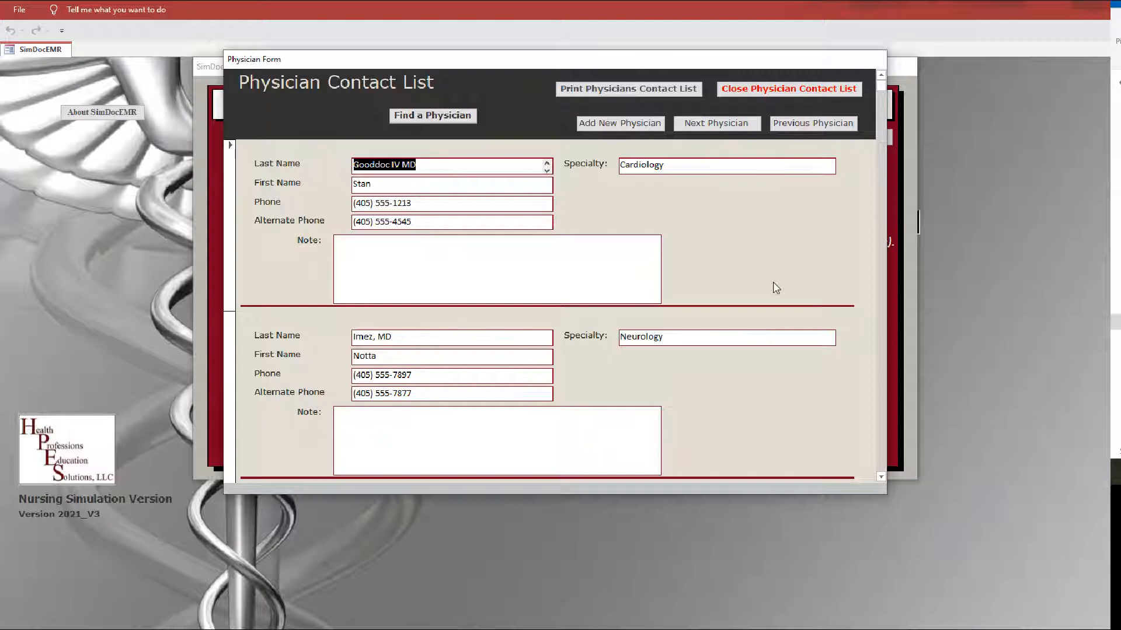
click(750, 90)
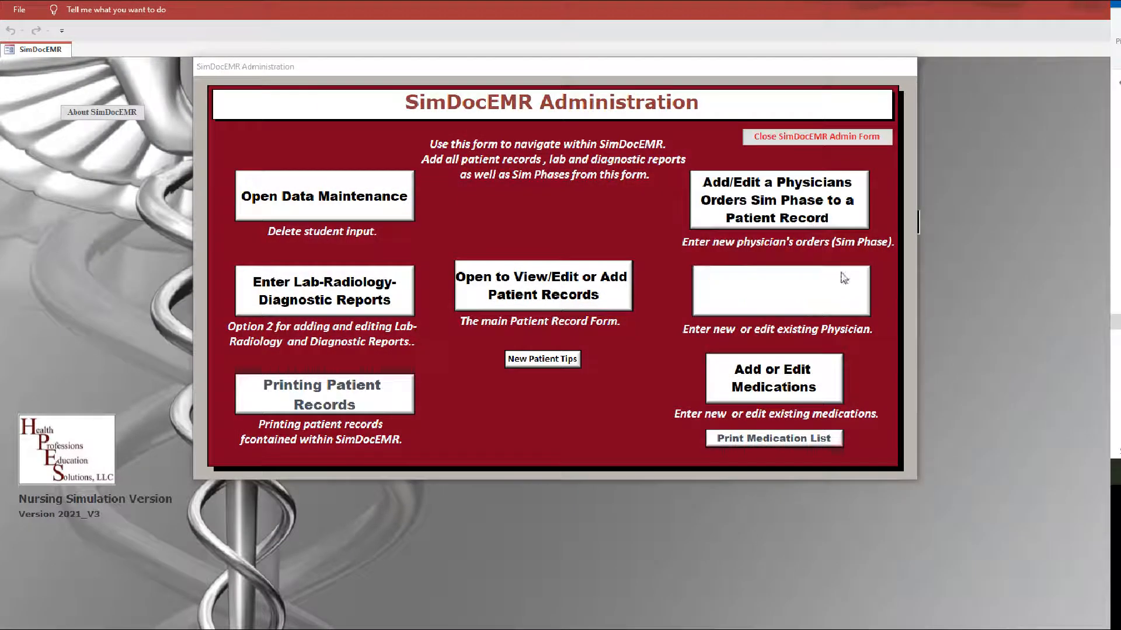
click(756, 378)
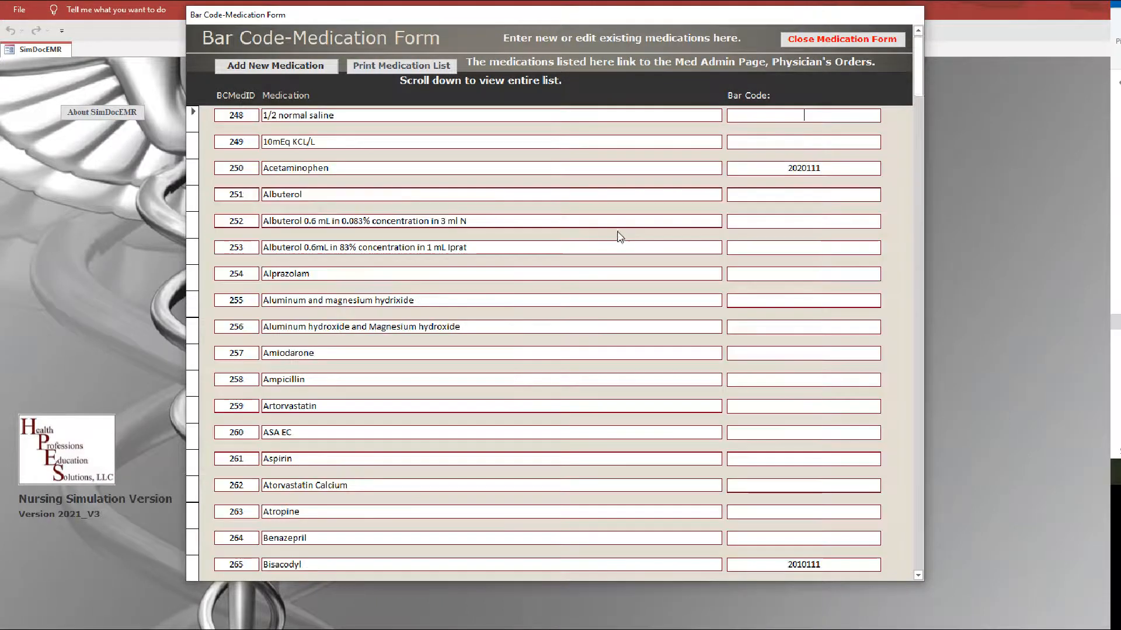
click(839, 39)
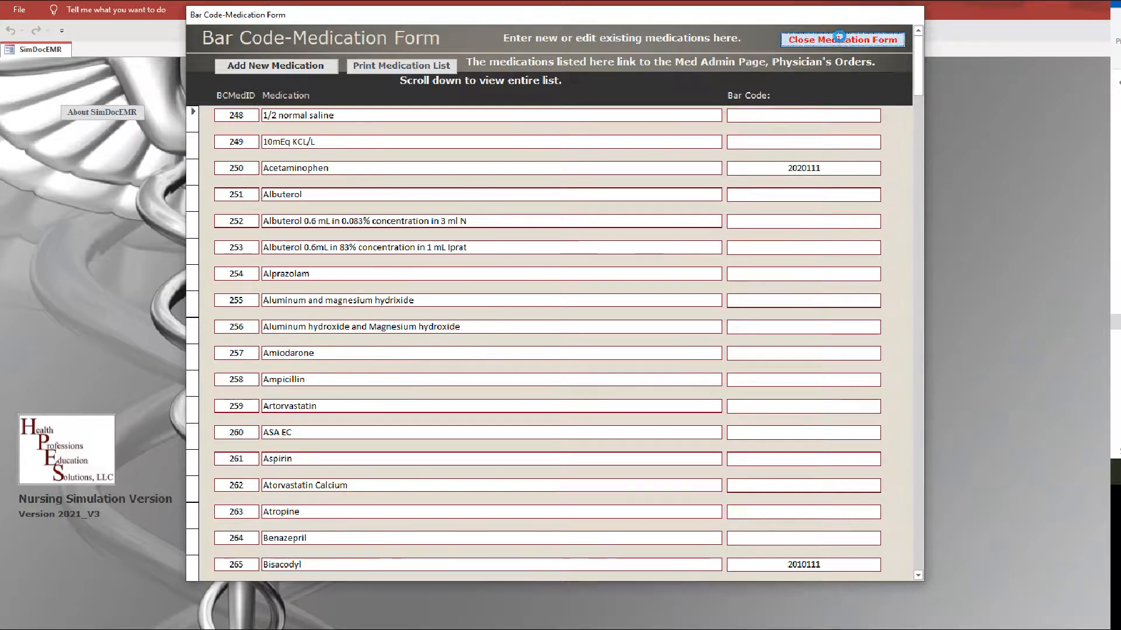
- View and close the Lab and Diagnostic Reports page and the Data Maintenance window for deleting student input
click(348, 303)
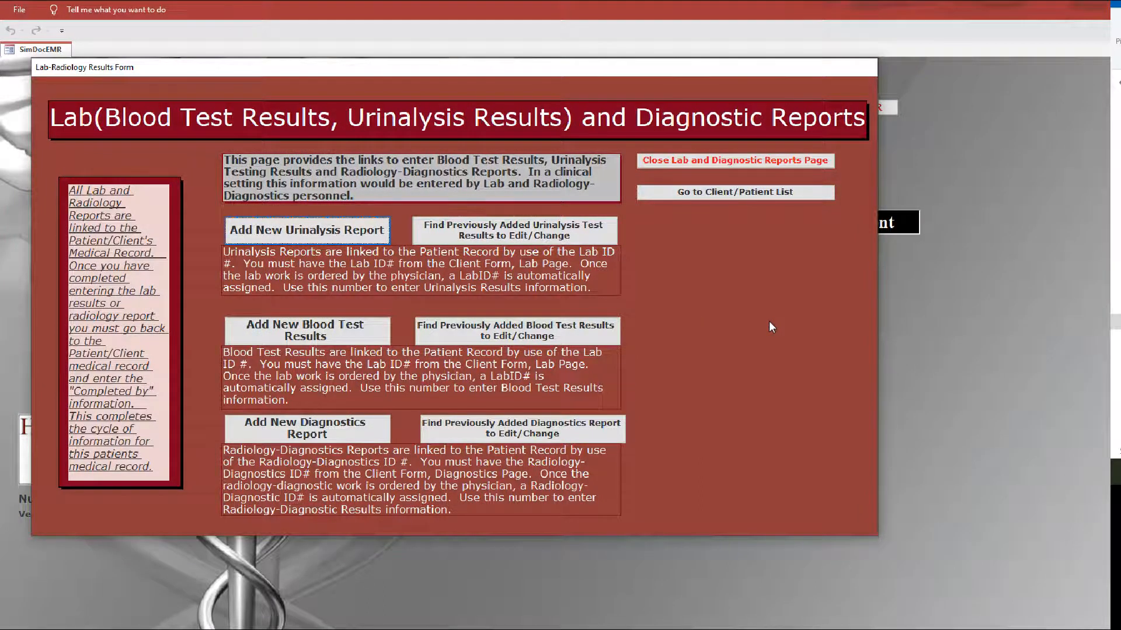
click(700, 161)
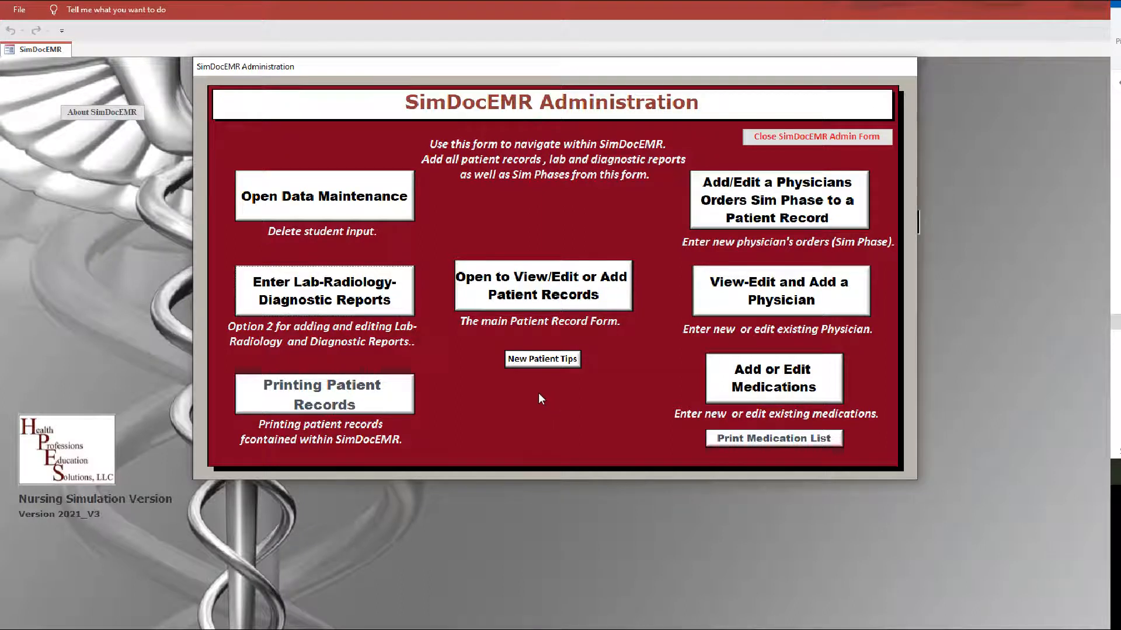
click(321, 200)
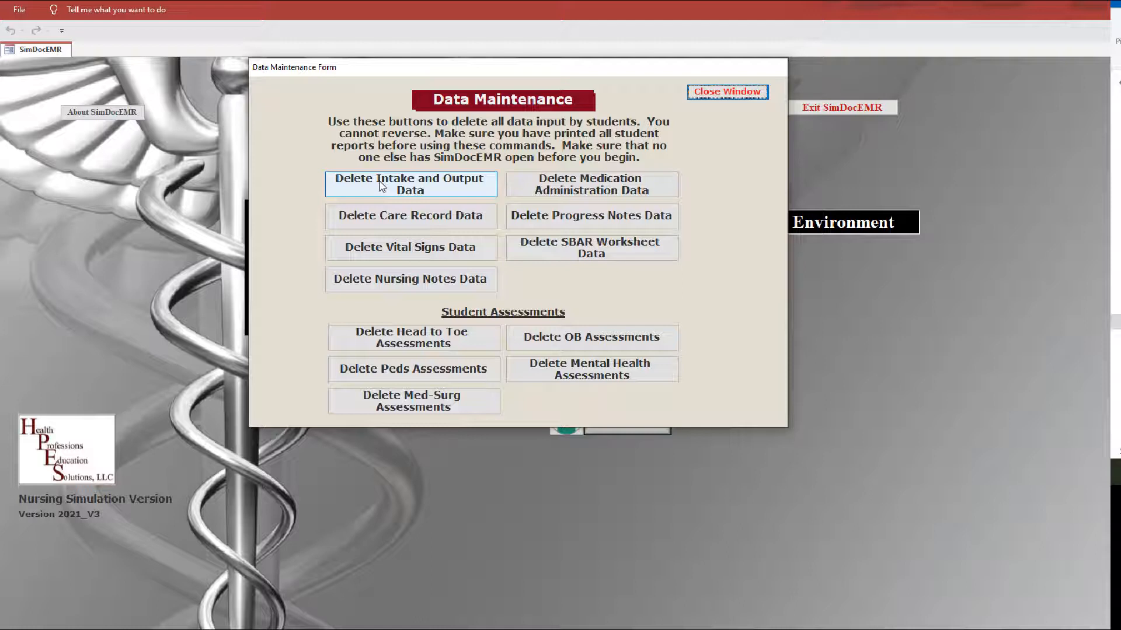
click(726, 95)
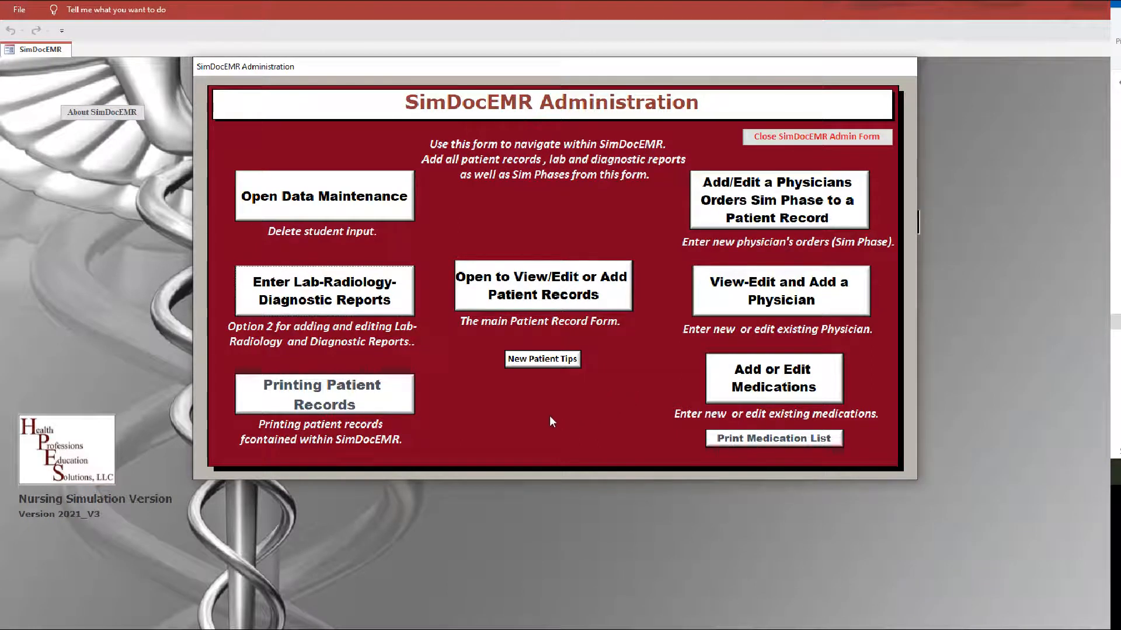
- View the Printing Patient Records page with its available reports and close it
click(340, 400)
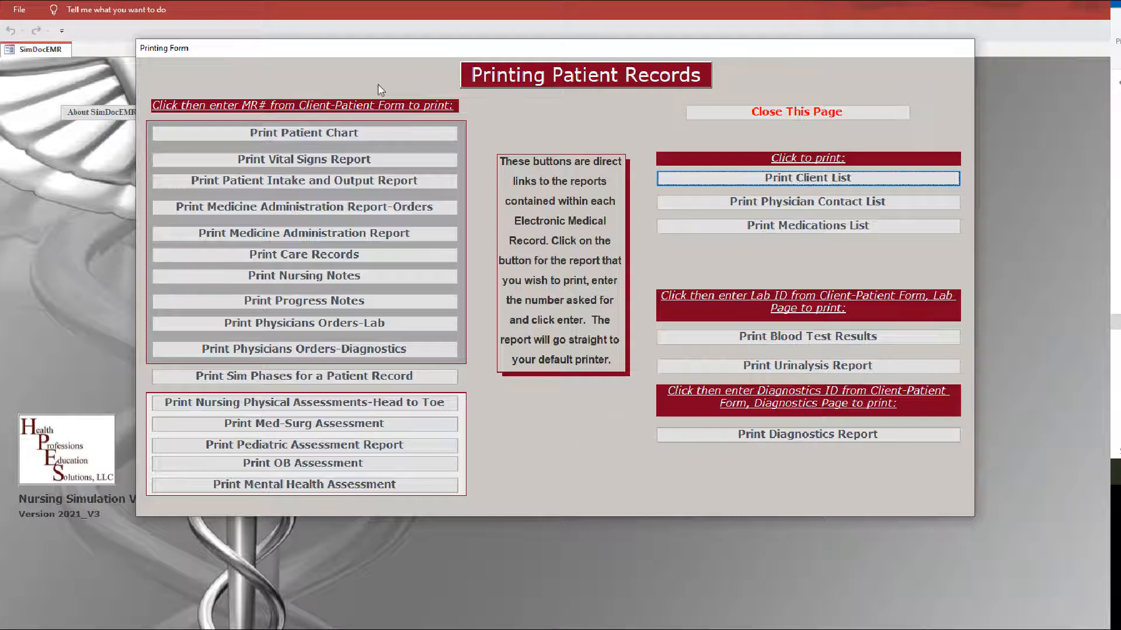
click(787, 110)
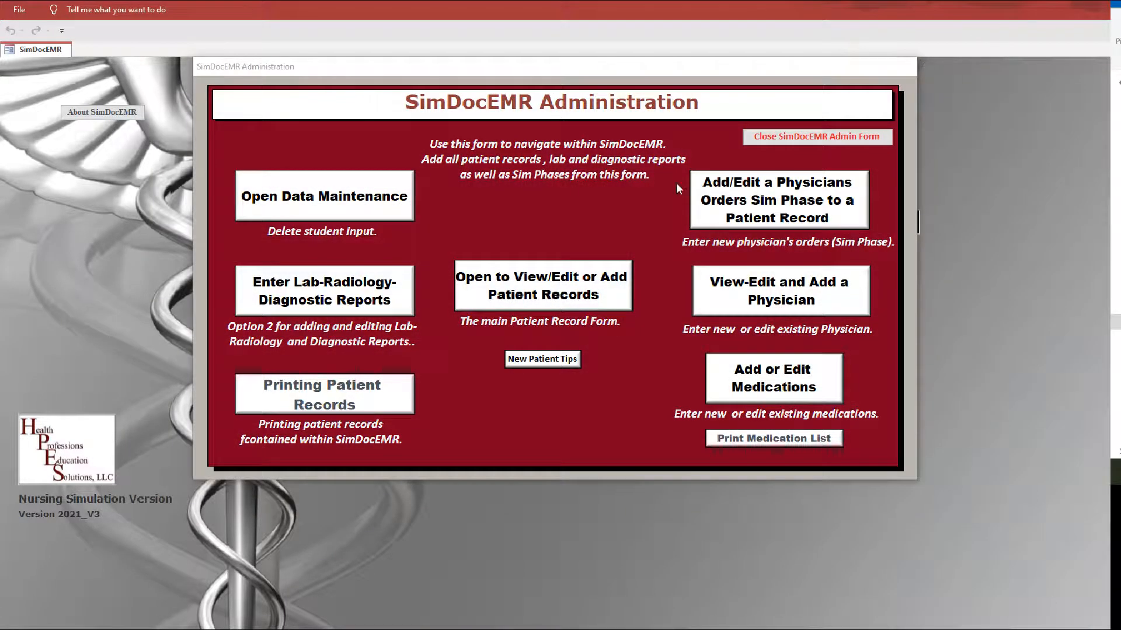
- Close the SimDocEMR administration form, switch to Photos and show the company contact image full screen
click(788, 135)
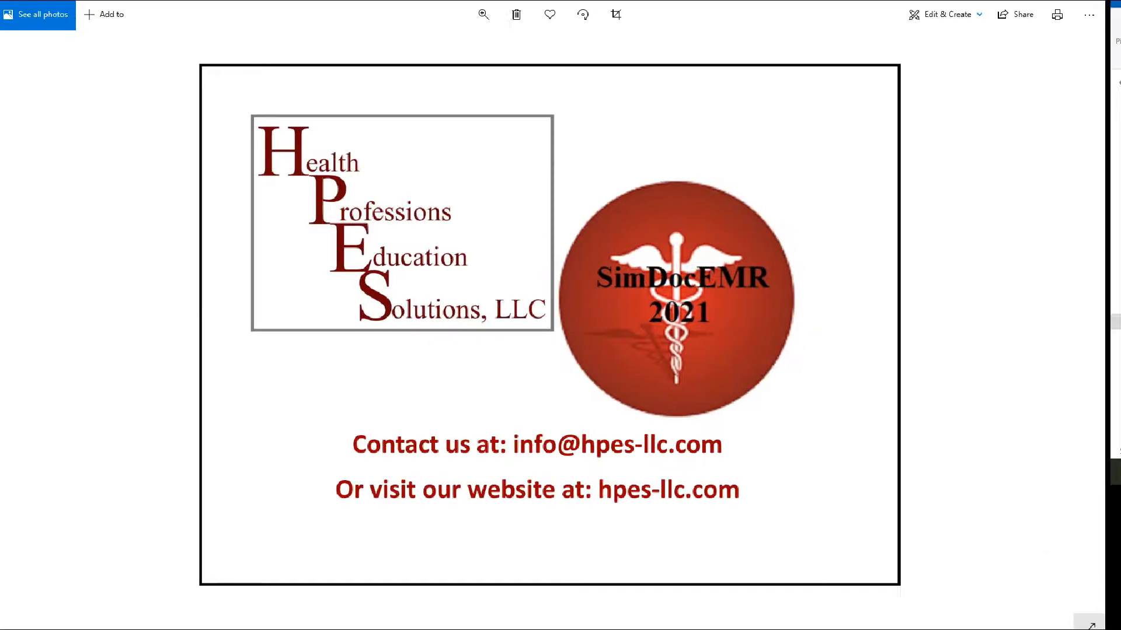
click(1089, 624)
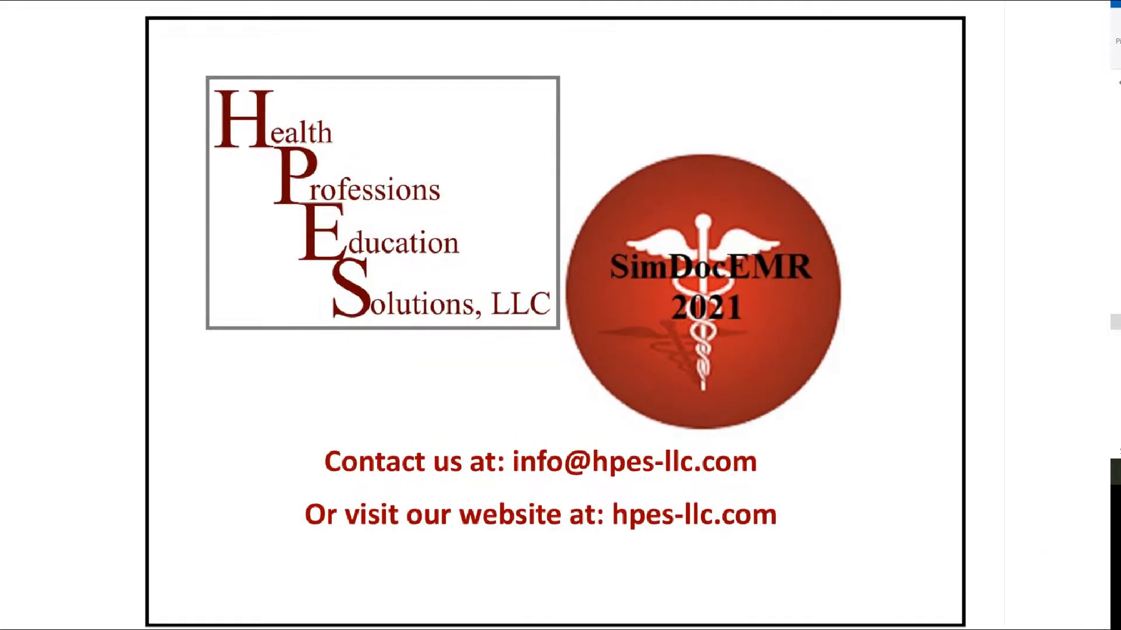